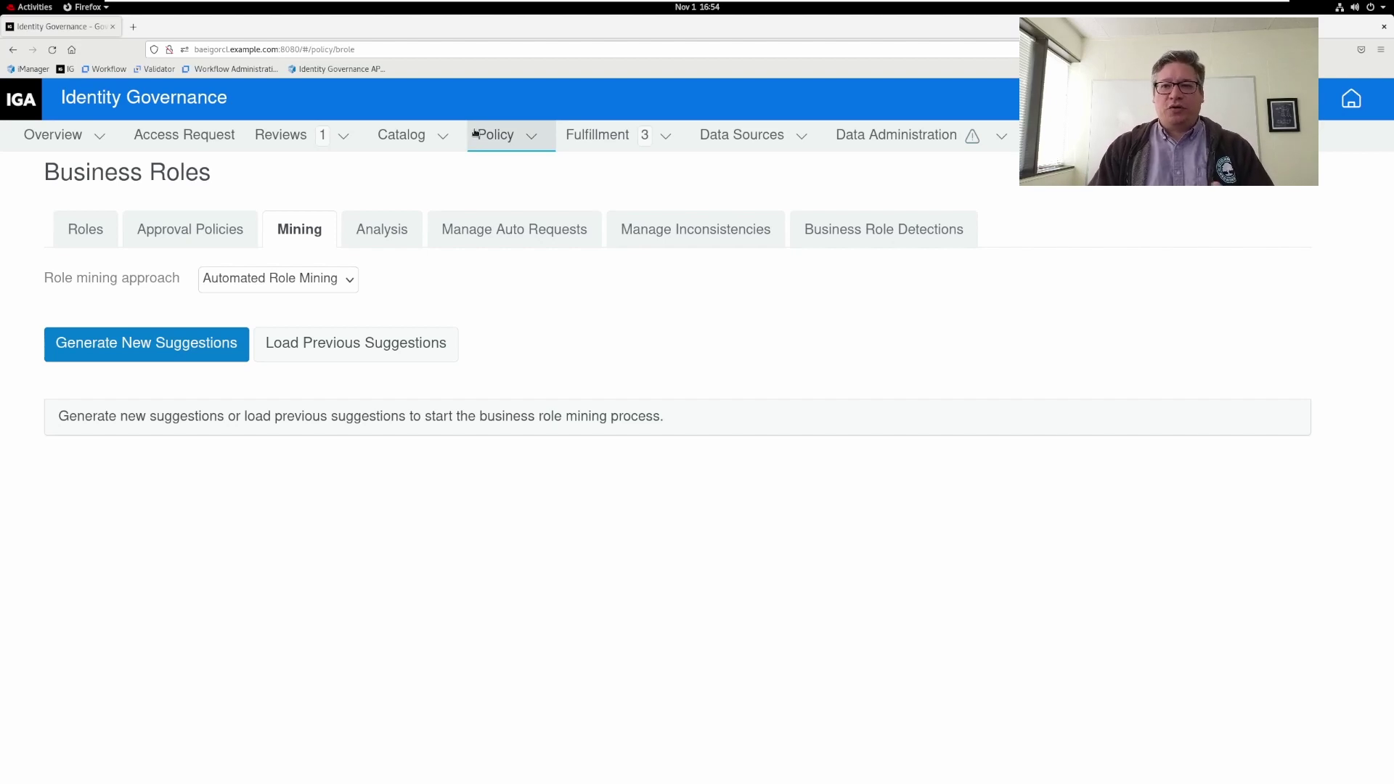
Check Technical Roles mining under Catalog, then return to Policy > Business Roles mining with Directed Role Mining
{"action": "left_click", "coordinate": [420, 134]}
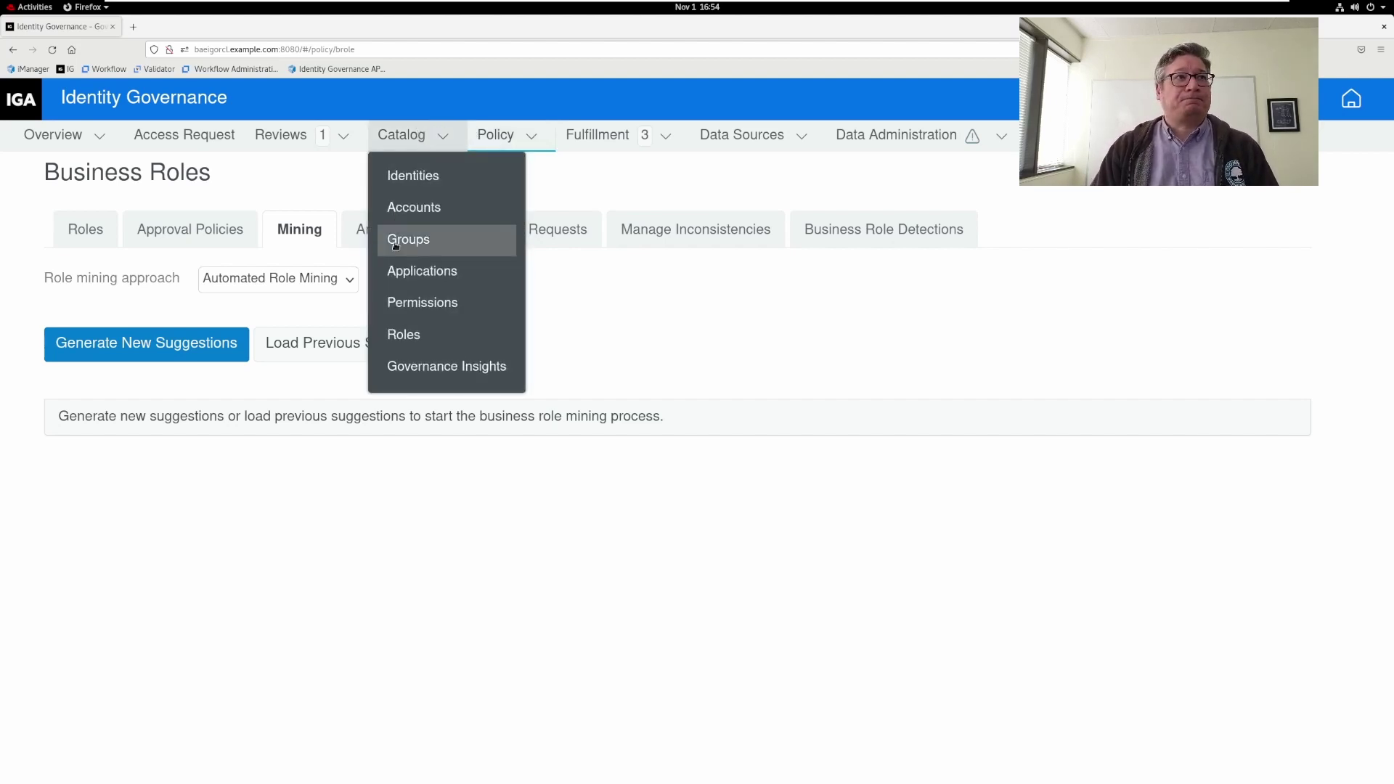
{"action": "left_click", "coordinate": [405, 335]}
{"action": "left_click", "coordinate": [174, 232]}
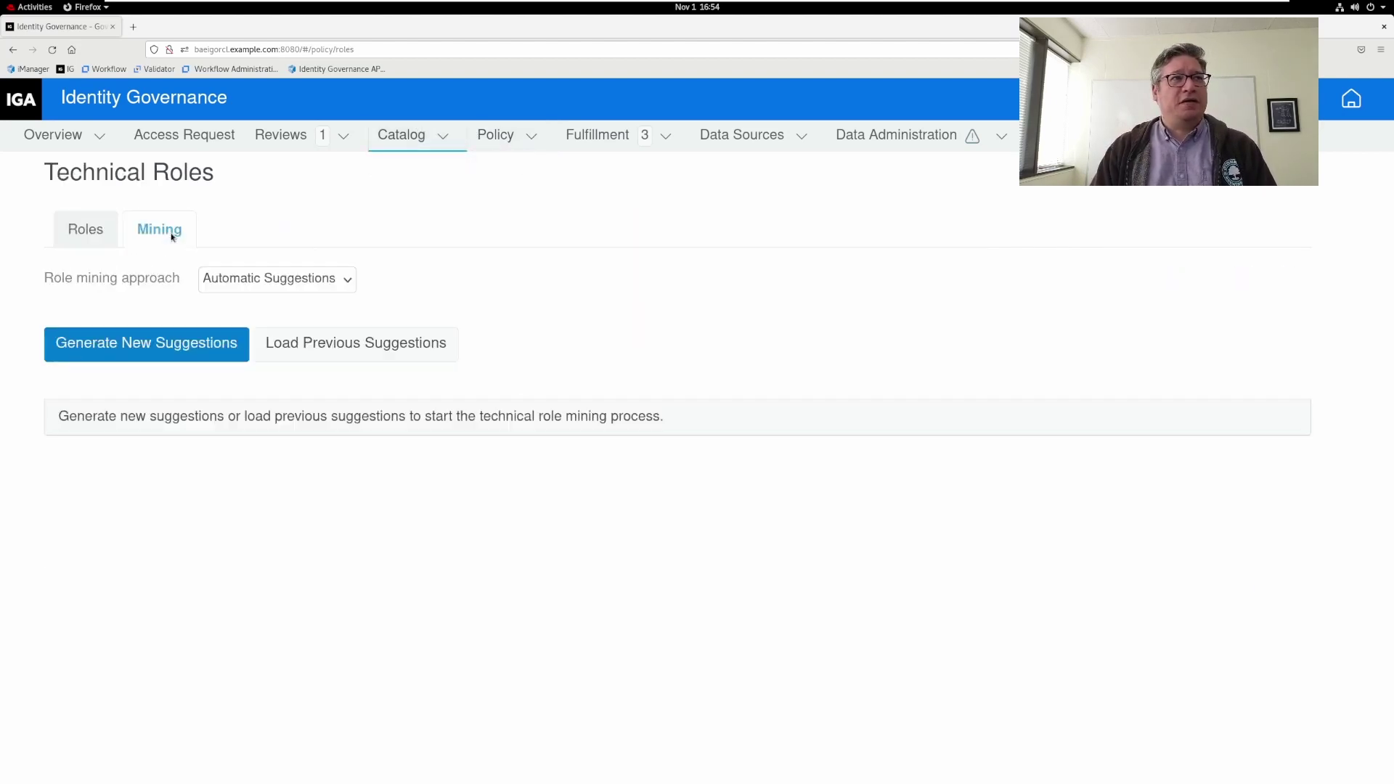
{"action": "left_click", "coordinate": [498, 134]}
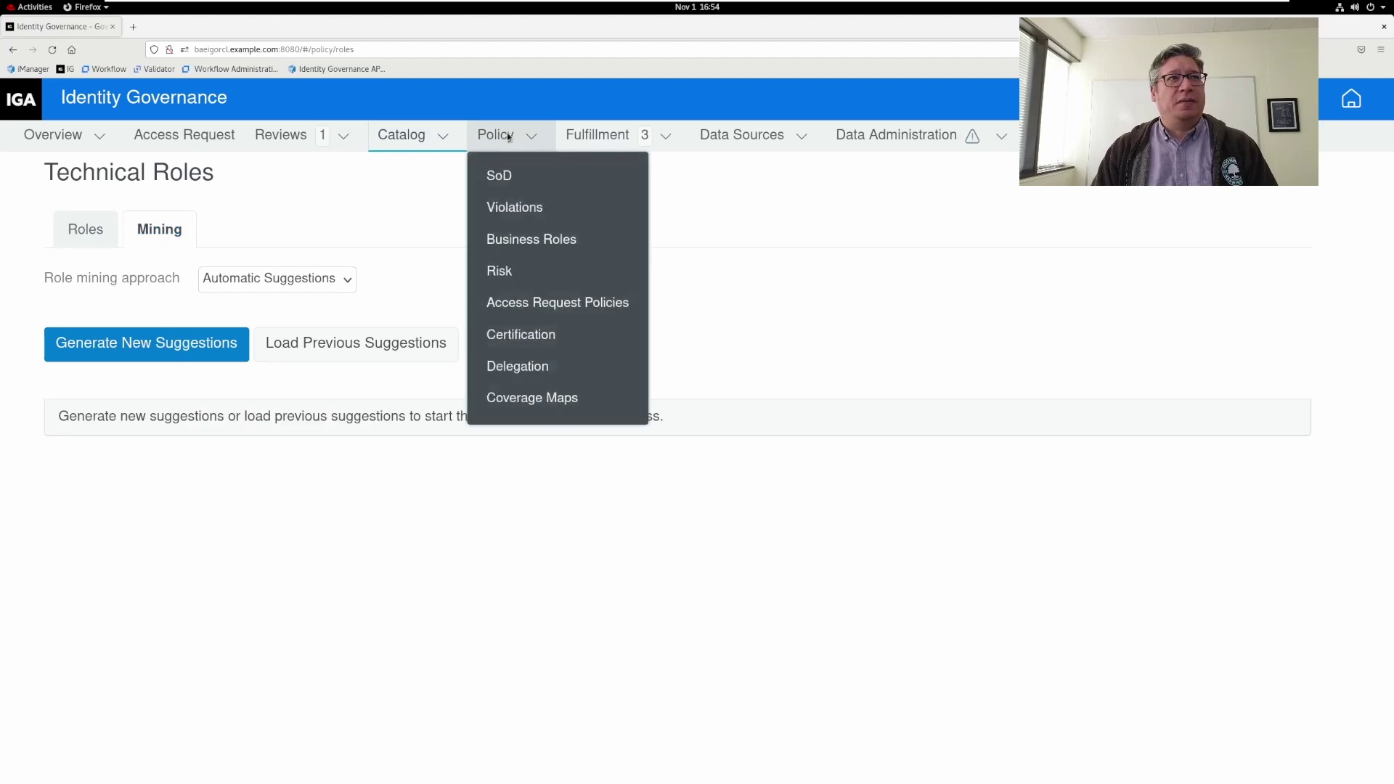
{"action": "left_click", "coordinate": [521, 241]}
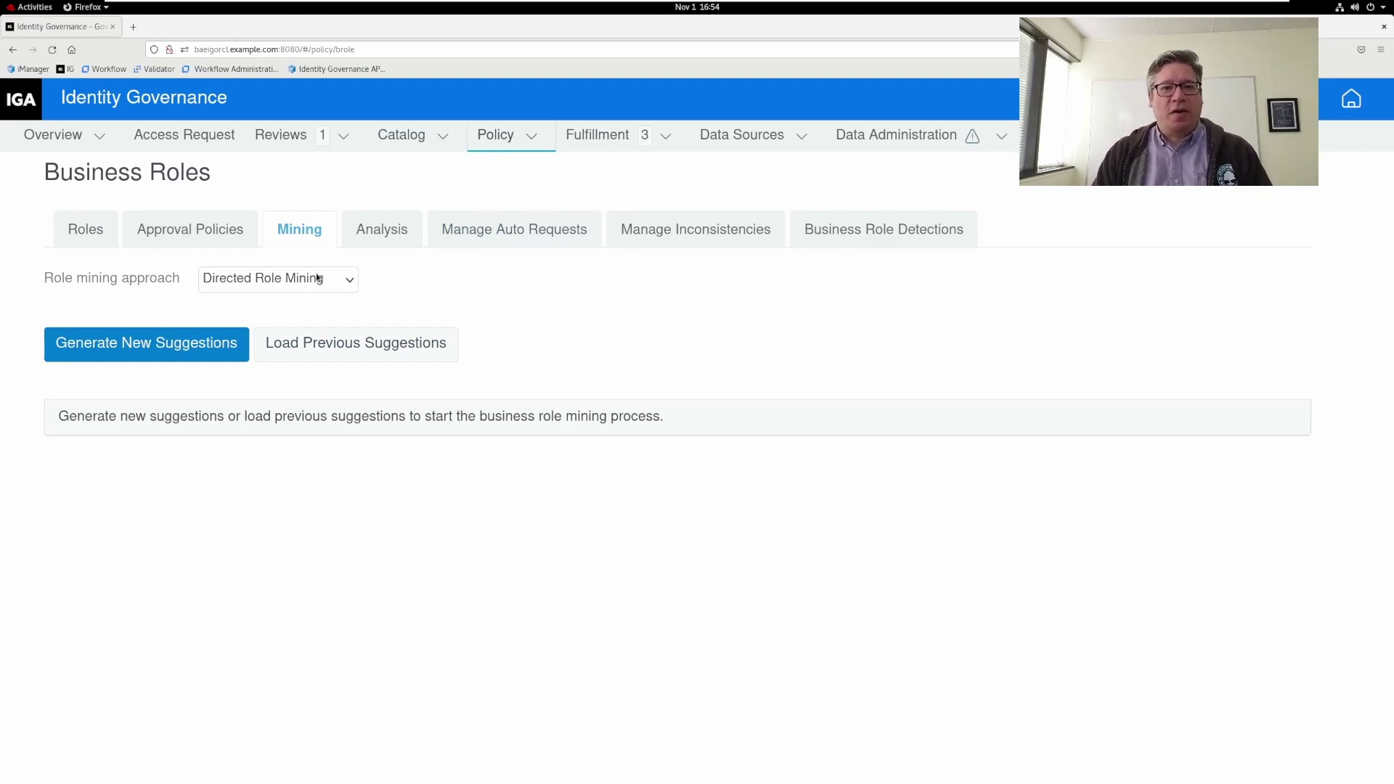
Start a new directed suggestions run, keeping Title as the grouping attribute after reviewing the attribute chart
{"action": "left_click", "coordinate": [190, 350]}
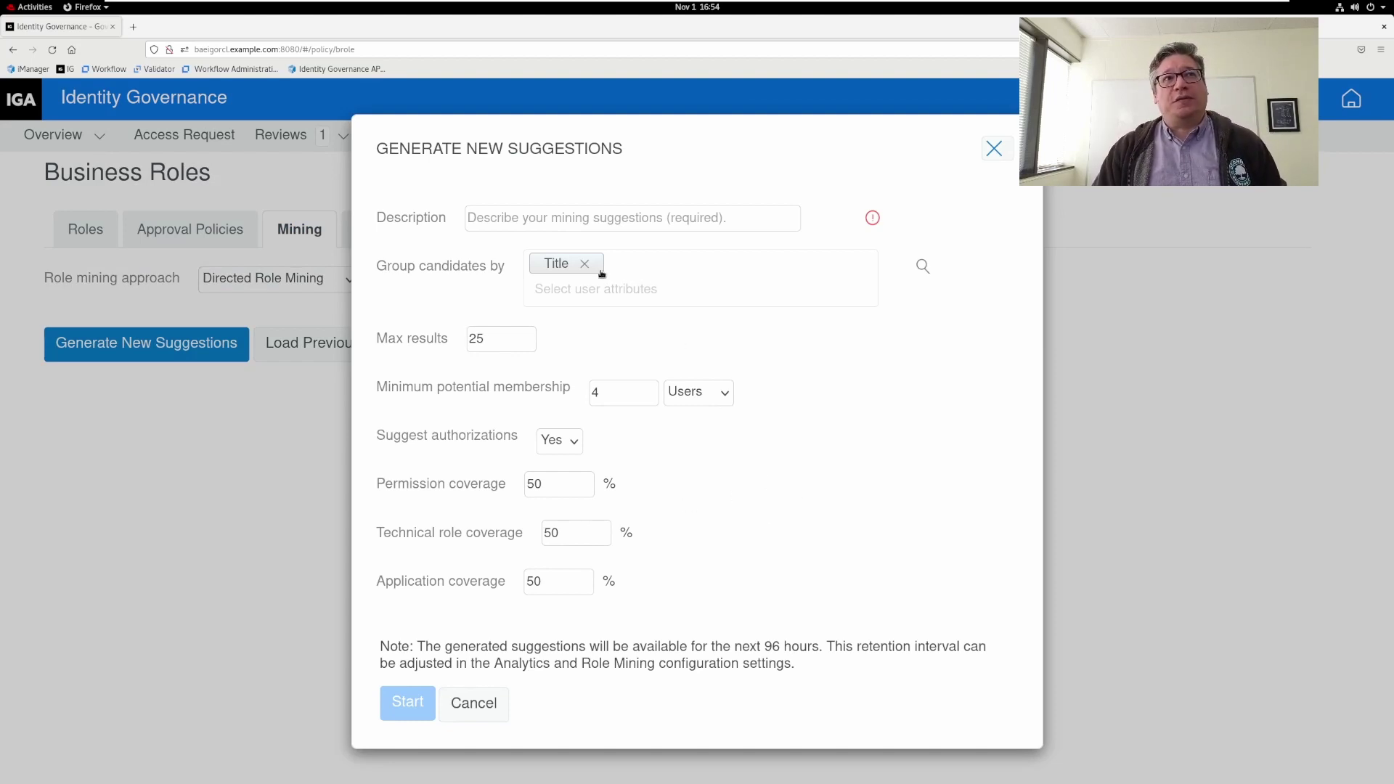
{"action": "left_click", "coordinate": [922, 267]}
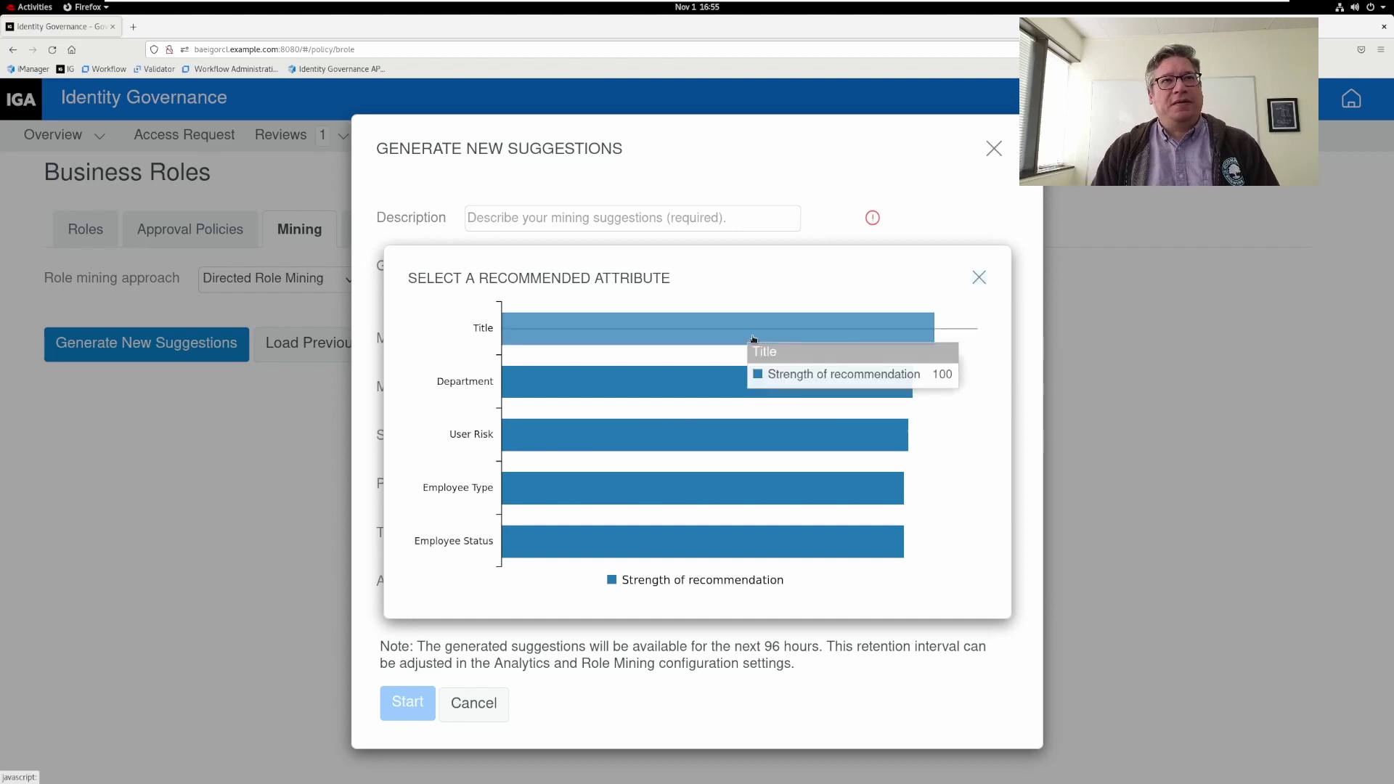
{"action": "left_click", "coordinate": [978, 278]}
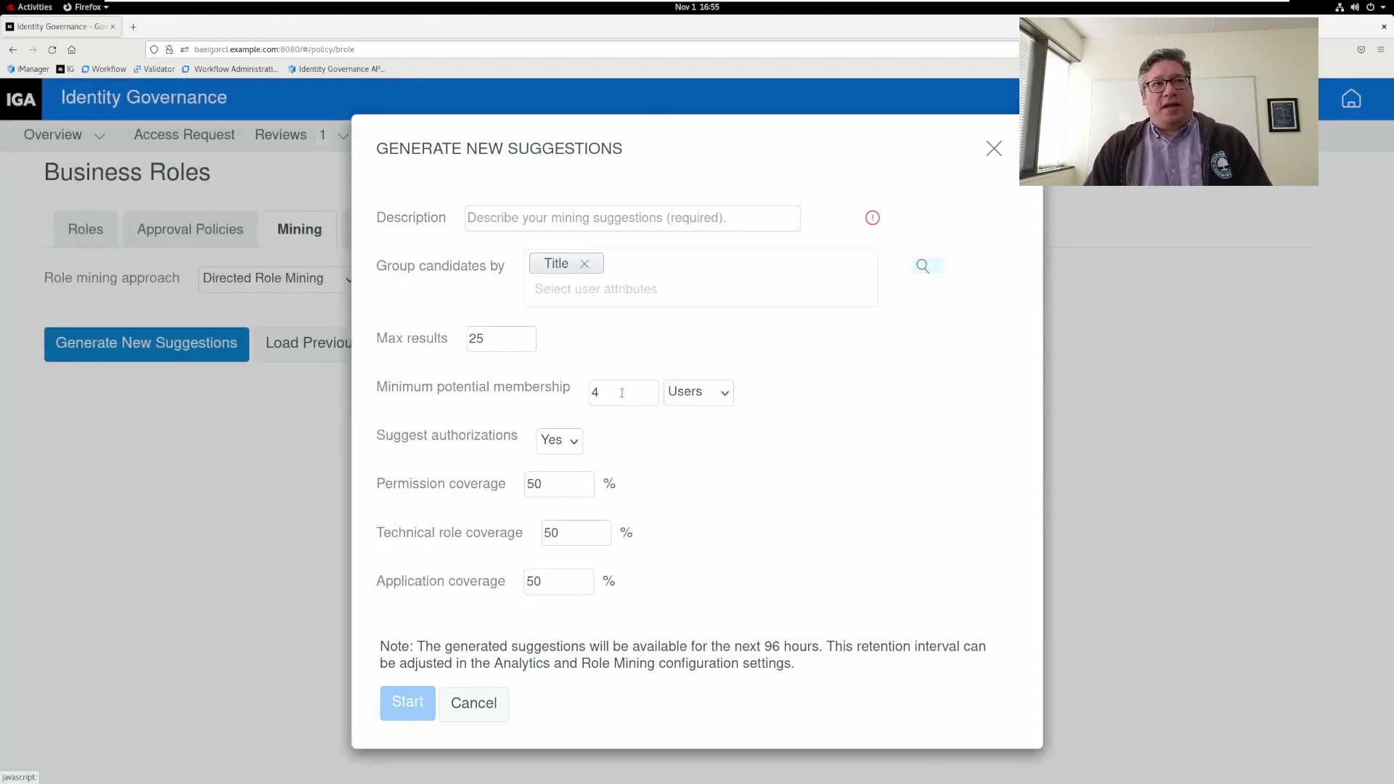
{"action": "mouse_move", "coordinate": [624, 391]}
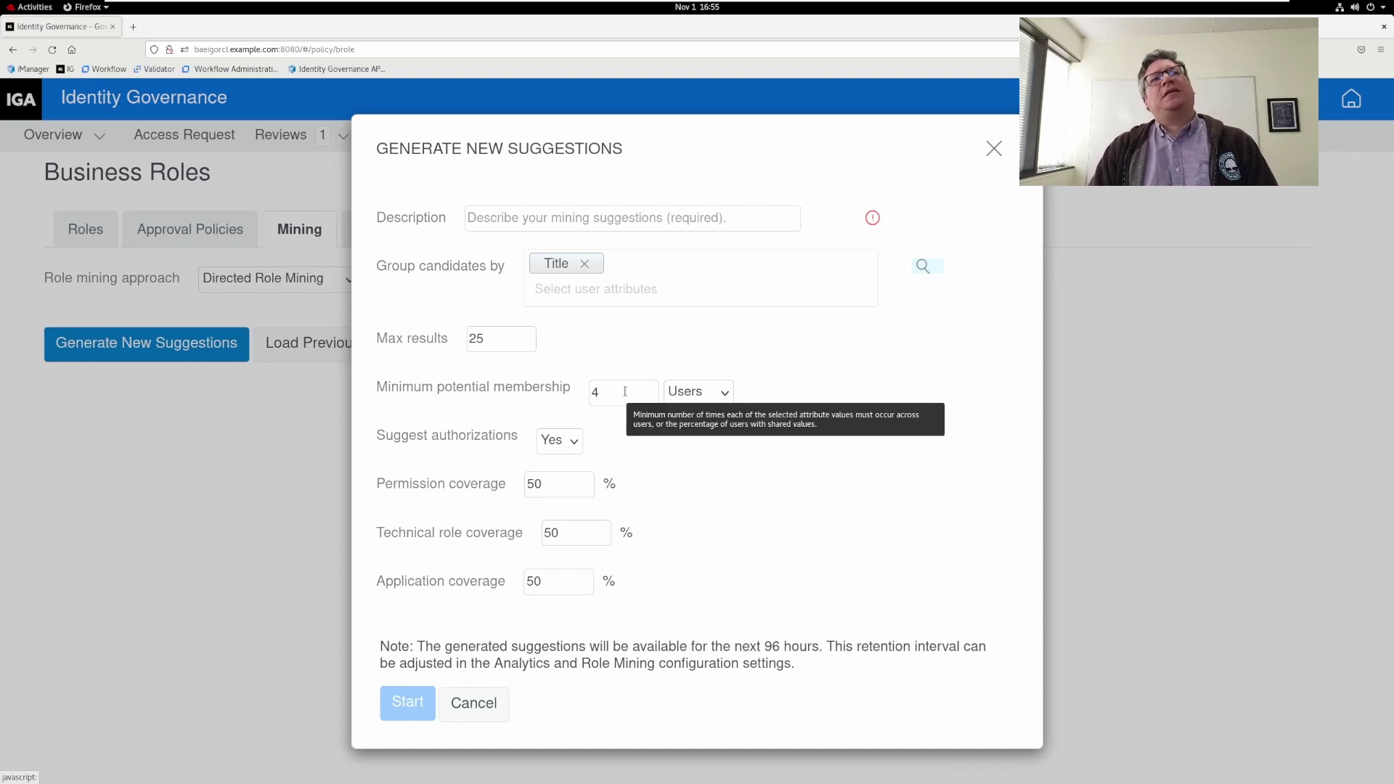
{"action": "left_click", "coordinate": [610, 393]}
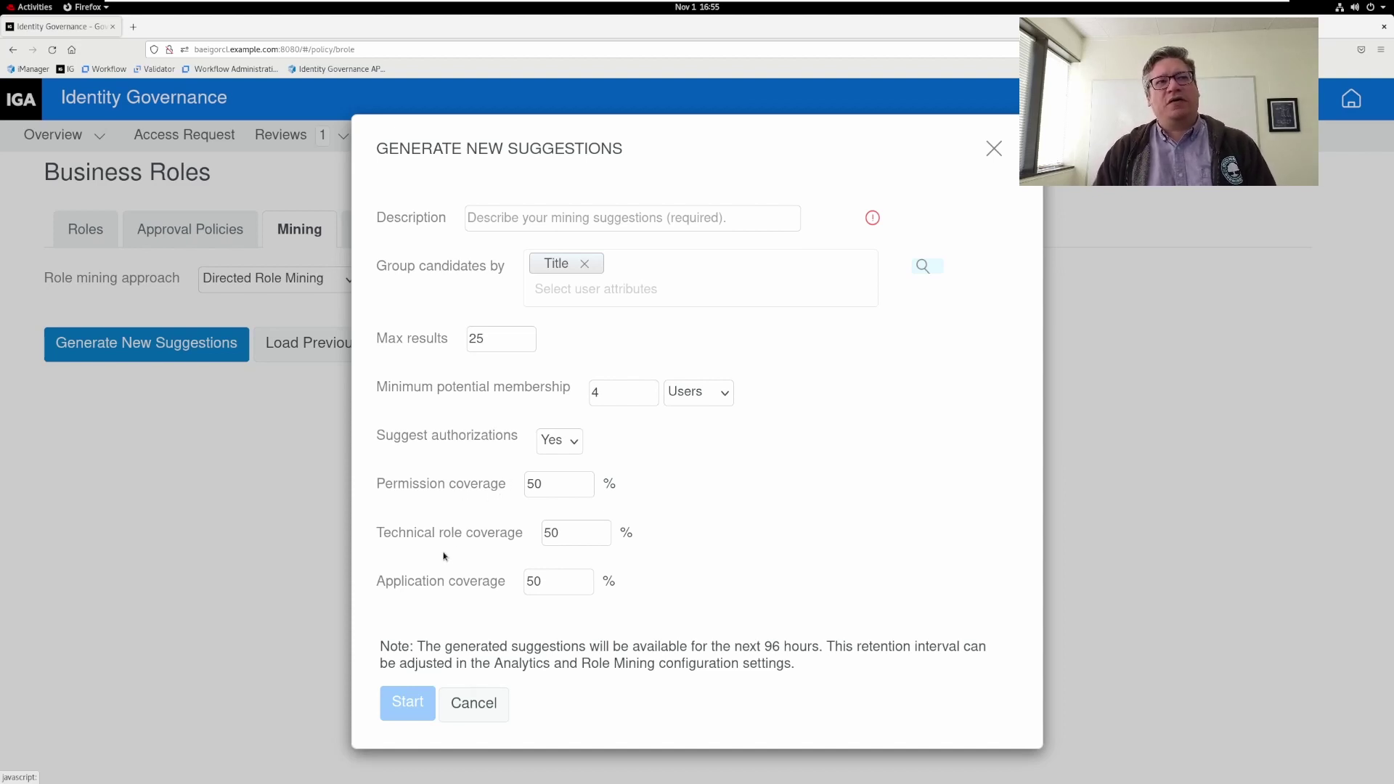
Enter 'Sample Run 1' as the run description
{"action": "mouse_move", "coordinate": [440, 542]}
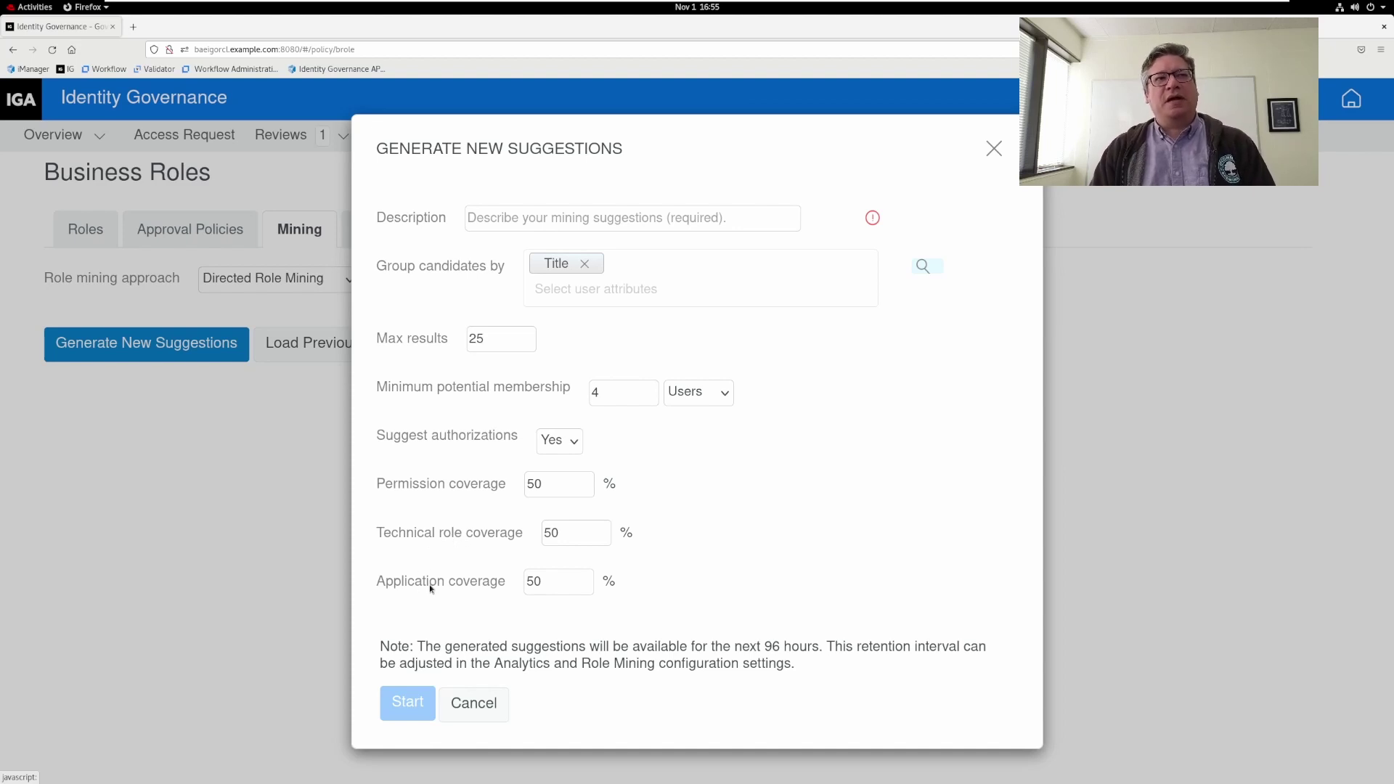
{"action": "left_click", "coordinate": [603, 222]}
{"action": "type", "text": "Sample Run 1"}
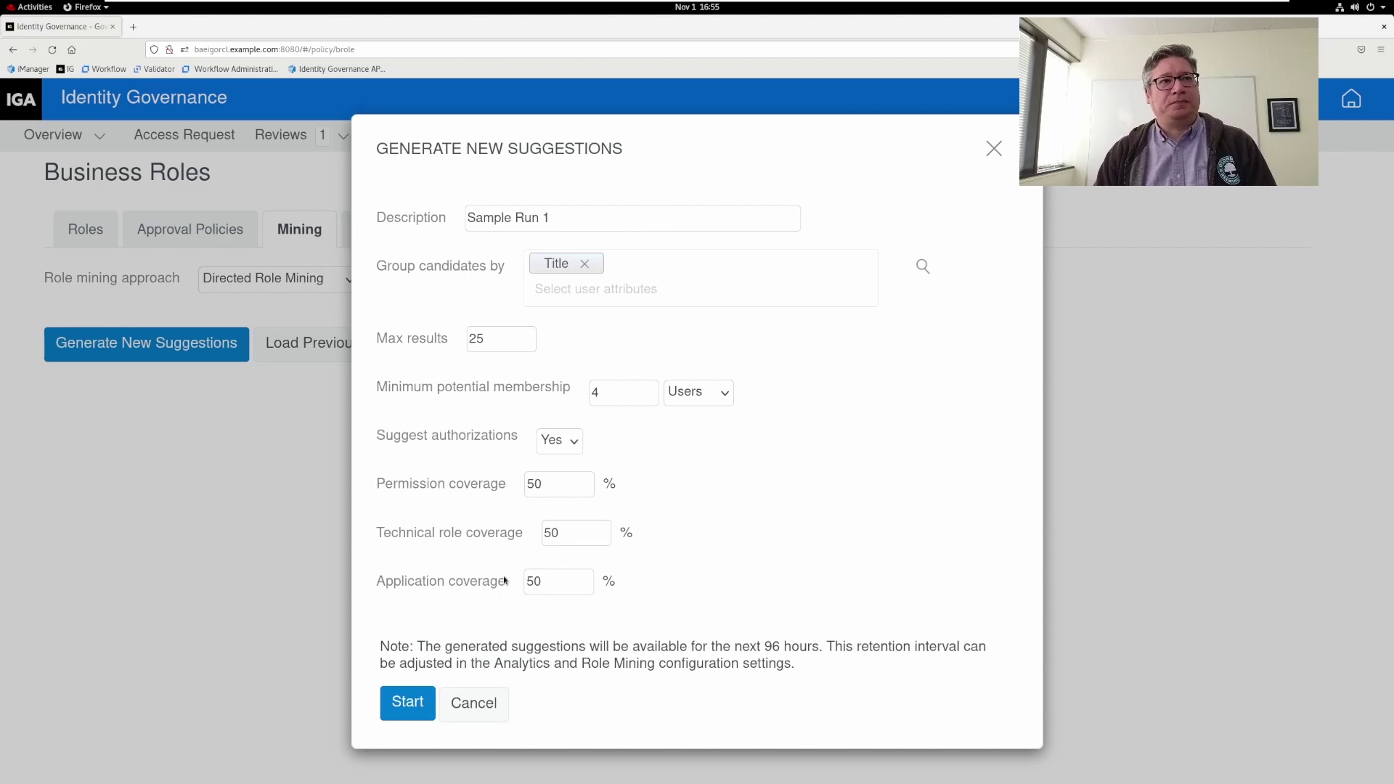
Generate the Sample Run 1 suggestions and load them into the Mining Suggestions list
{"action": "left_click", "coordinate": [400, 706]}
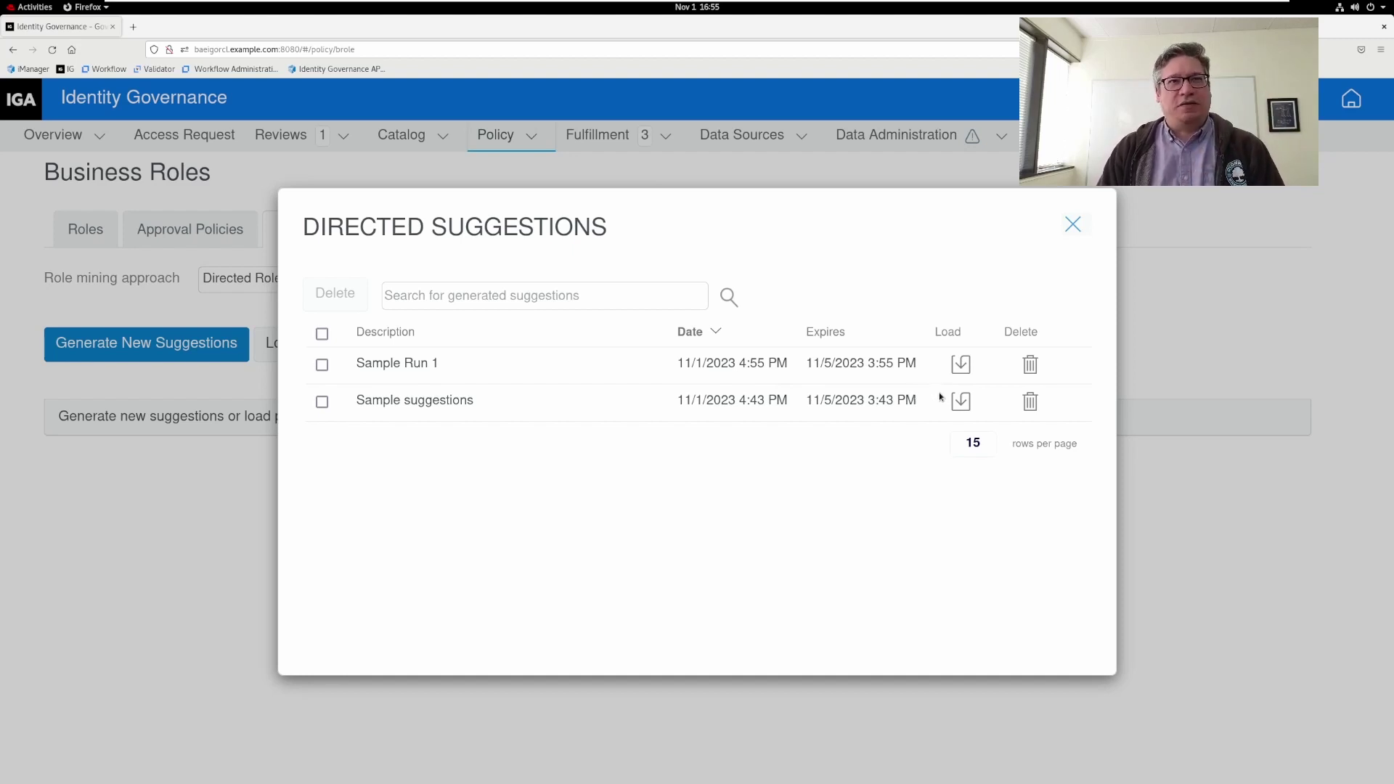
{"action": "left_click", "coordinate": [959, 366]}
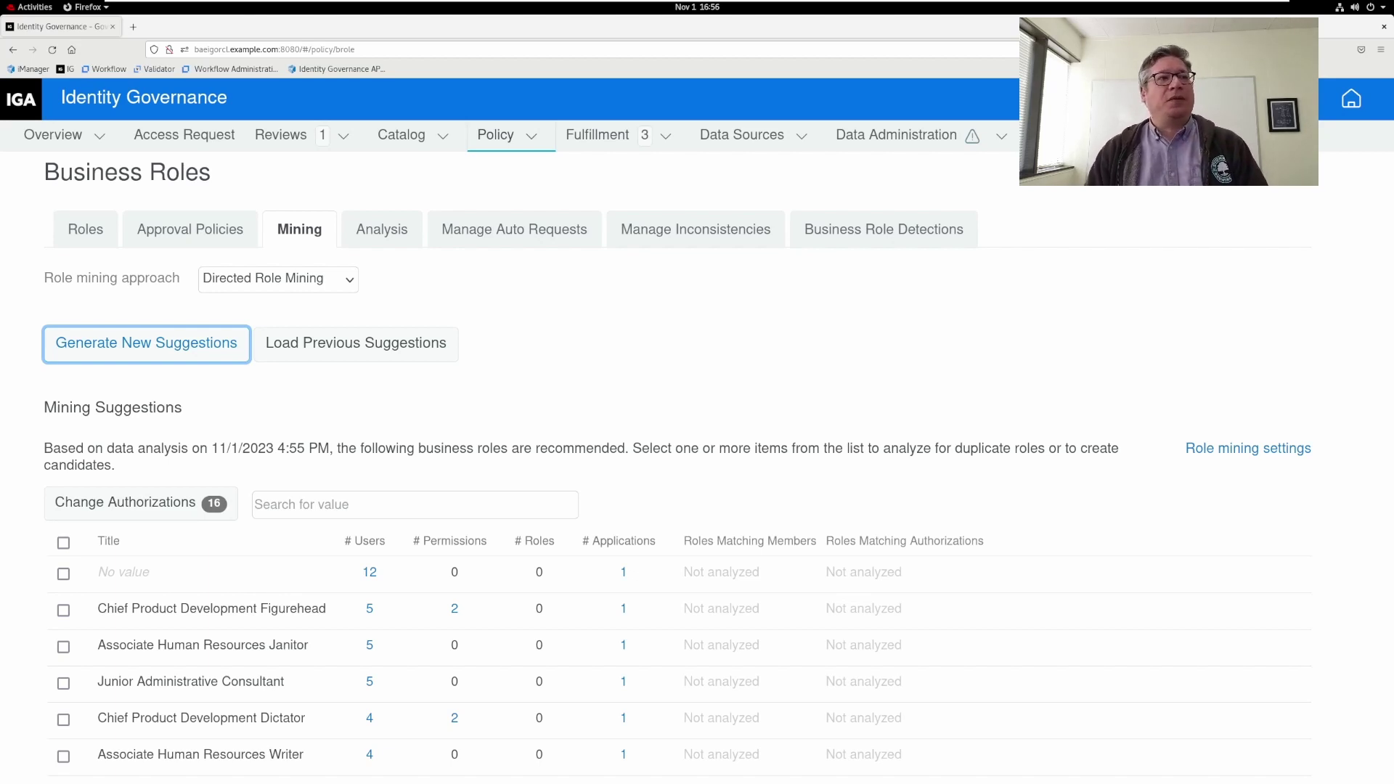
Highlight the Chief Product Development Figurehead suggestion and bring up the role mining approach choices
{"action": "left_click_drag", "start_coordinate": [332, 609], "coordinate": [102, 608]}
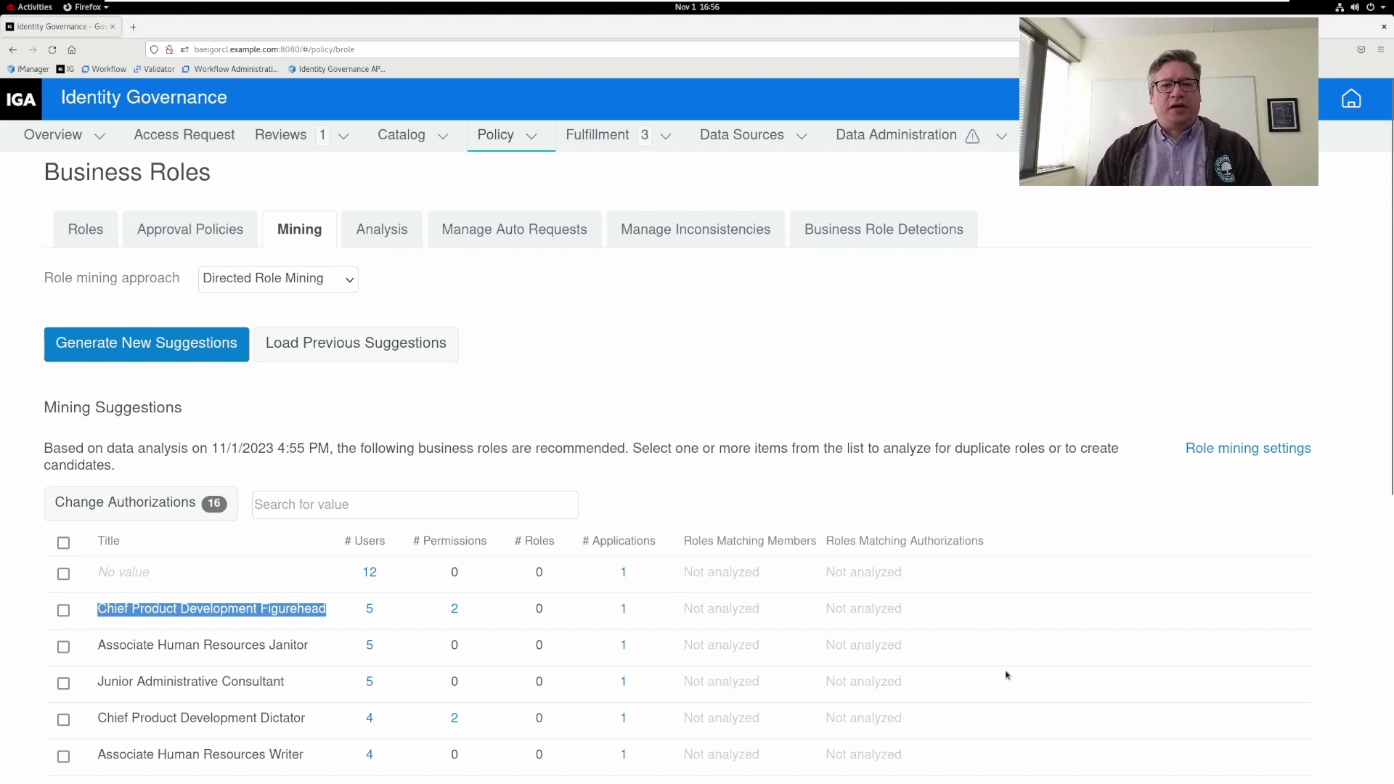
{"action": "left_click", "coordinate": [326, 286]}
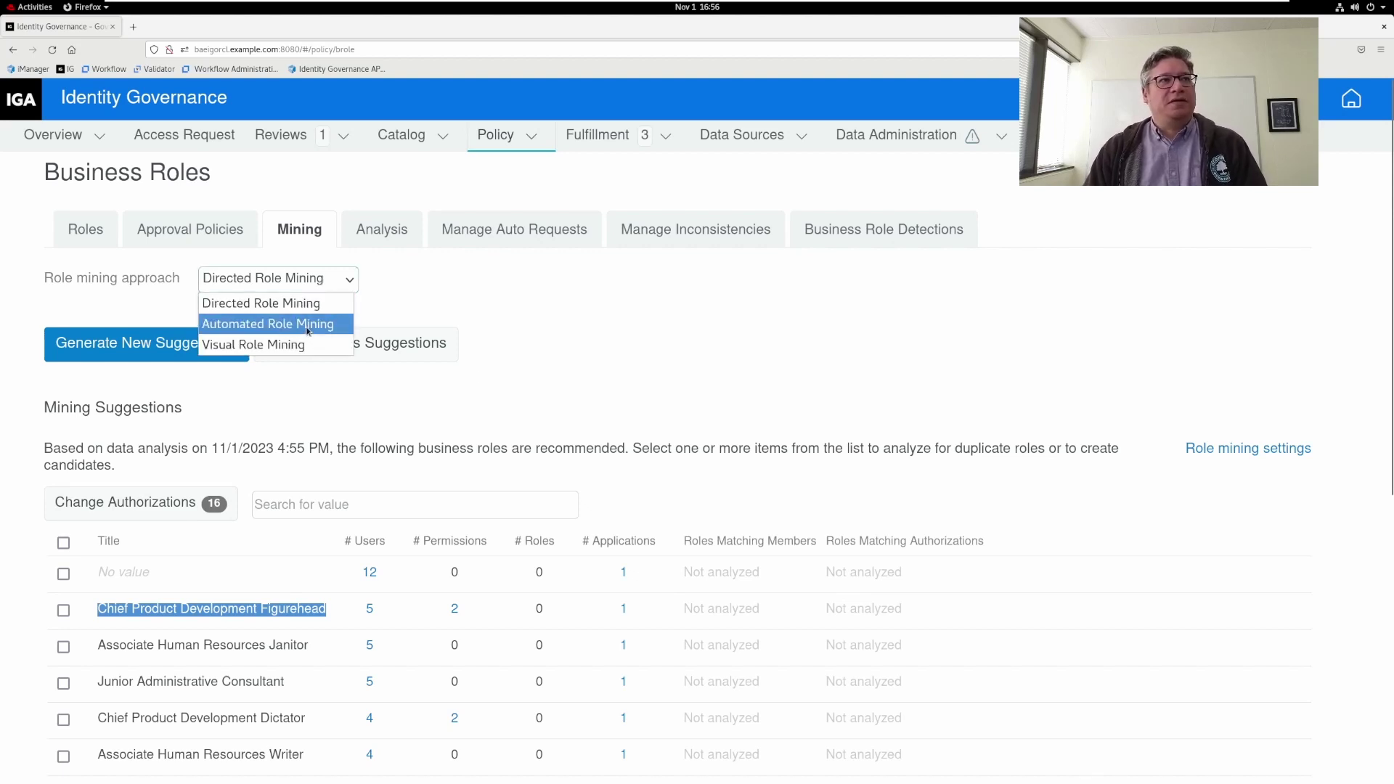
Switch to Automated Role Mining and generate a 'Fake Description' run with default thresholds
{"action": "left_click", "coordinate": [307, 328]}
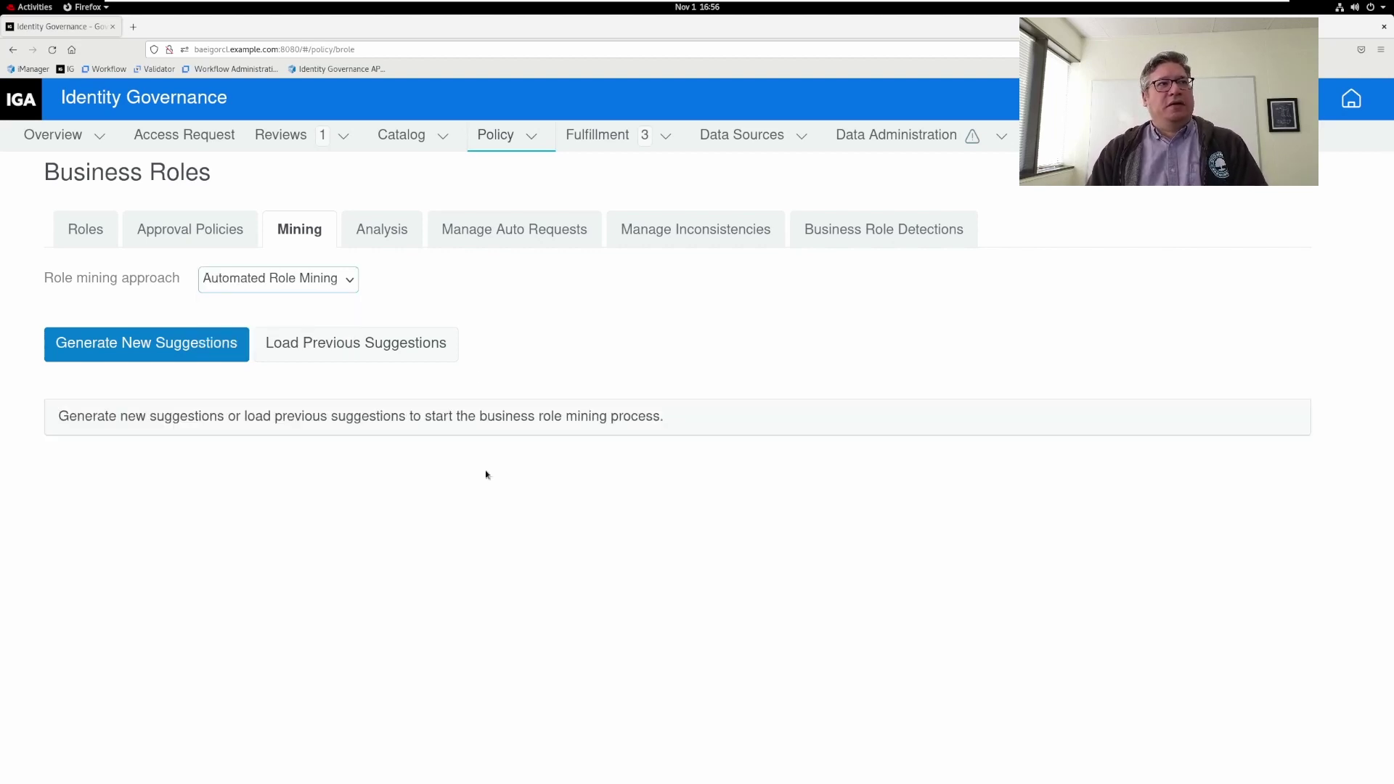
{"action": "left_click", "coordinate": [204, 346]}
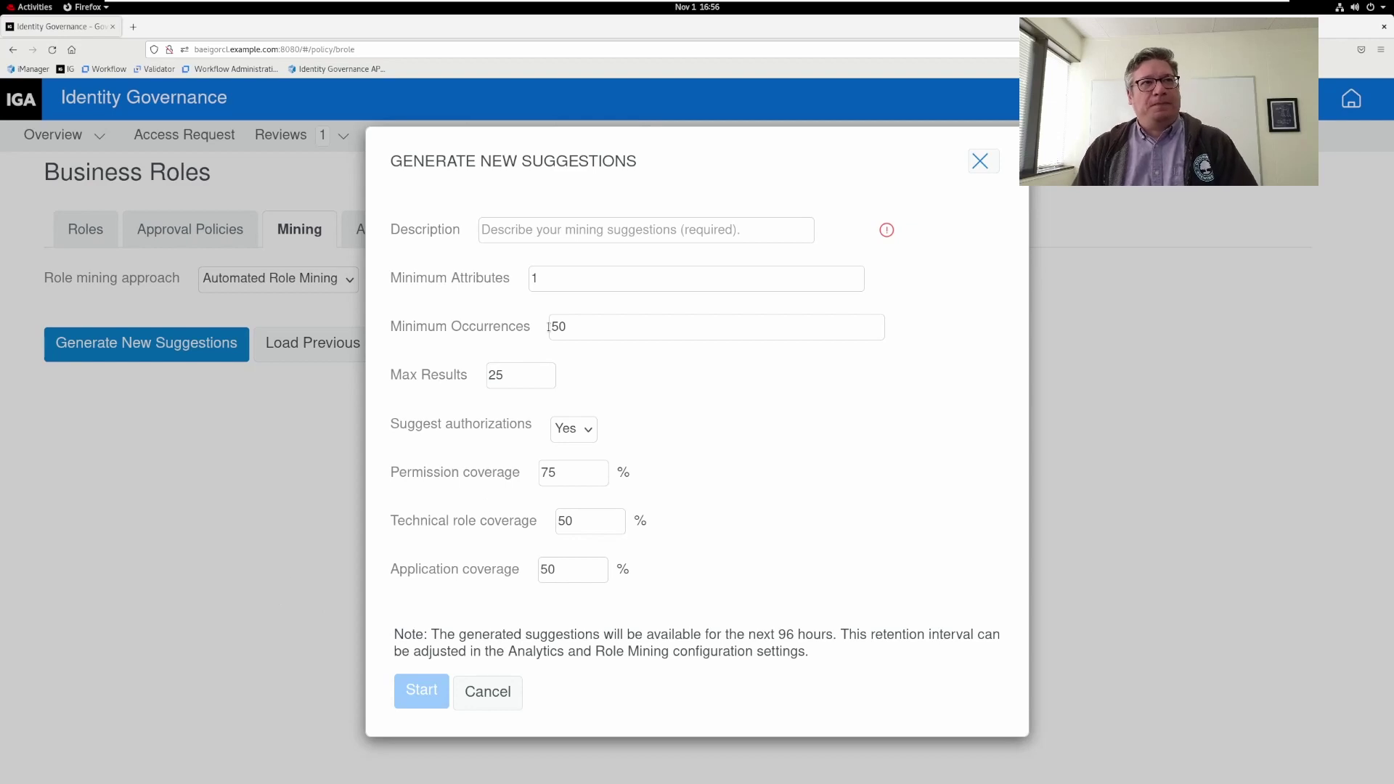
{"action": "left_click", "coordinate": [572, 277]}
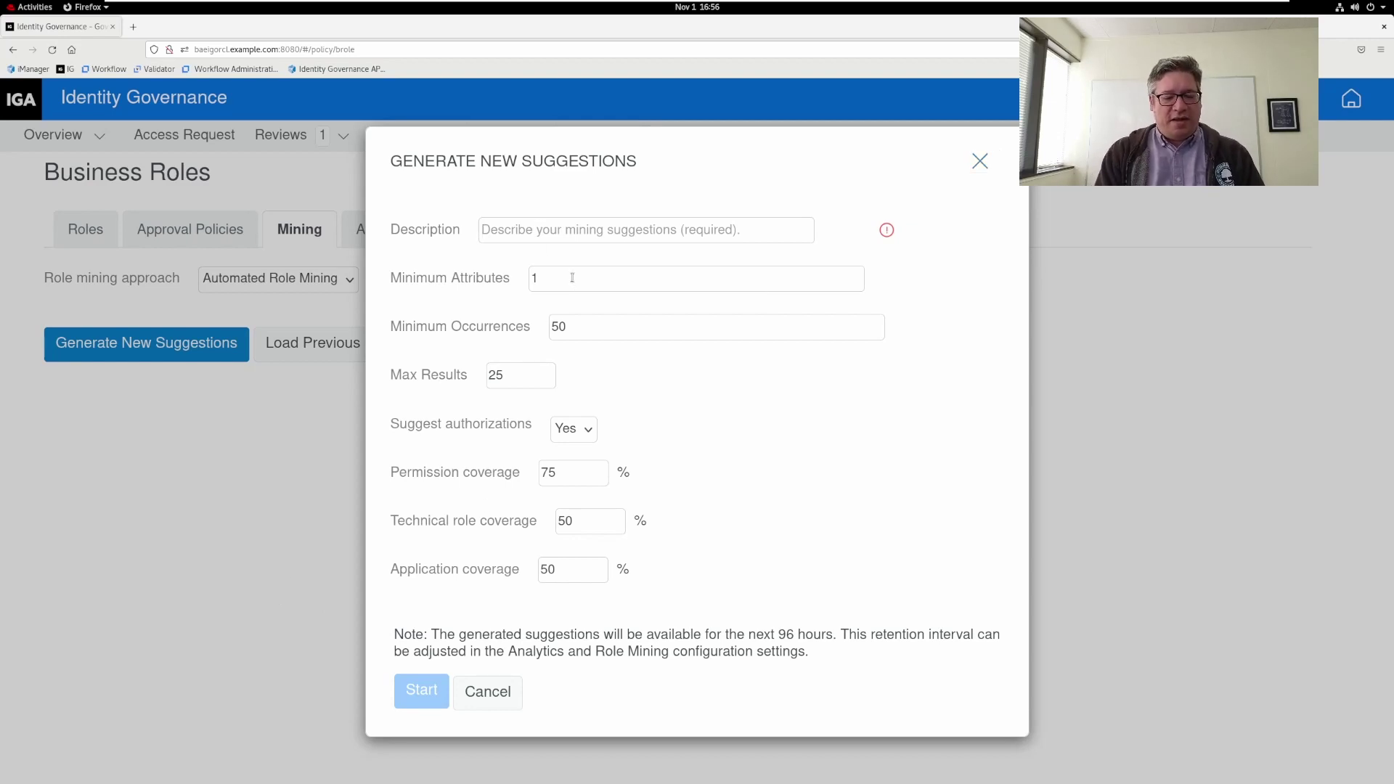
{"action": "type", "text": "Fake Description"}
{"action": "key", "text": "Tab"}
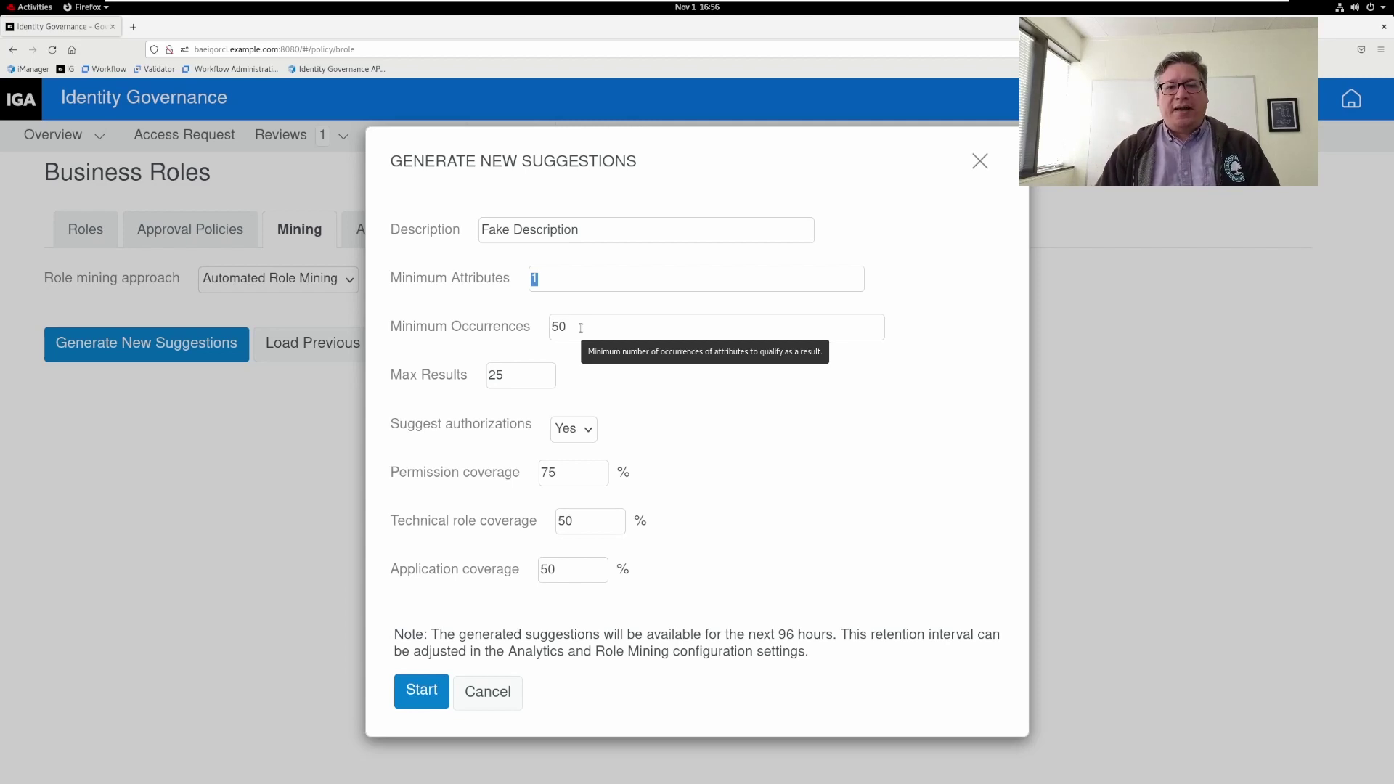
{"action": "left_click_drag", "start_coordinate": [570, 472], "coordinate": [498, 468]}
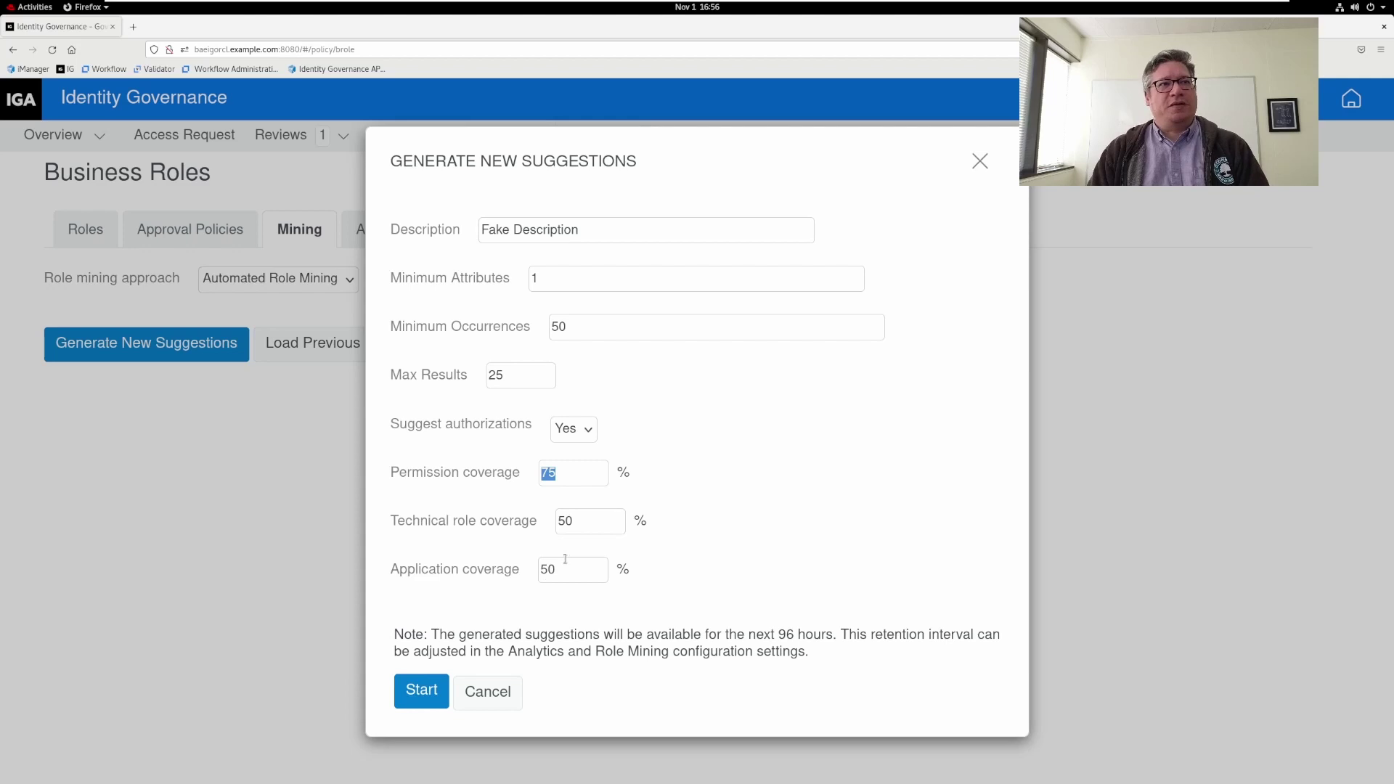
{"action": "left_click", "coordinate": [421, 693]}
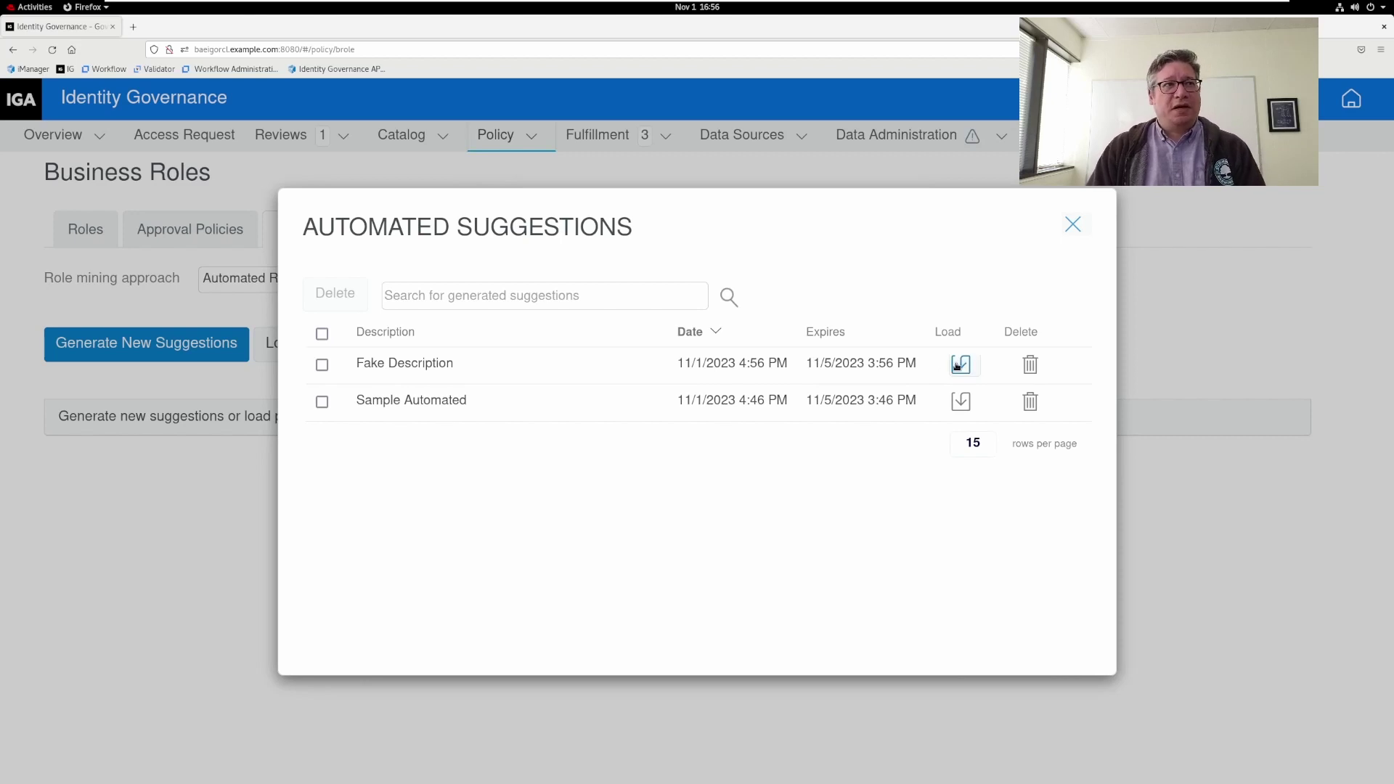
Load the Fake Description suggestions and scroll down to the Product Development department criterion
{"action": "left_click", "coordinate": [959, 365]}
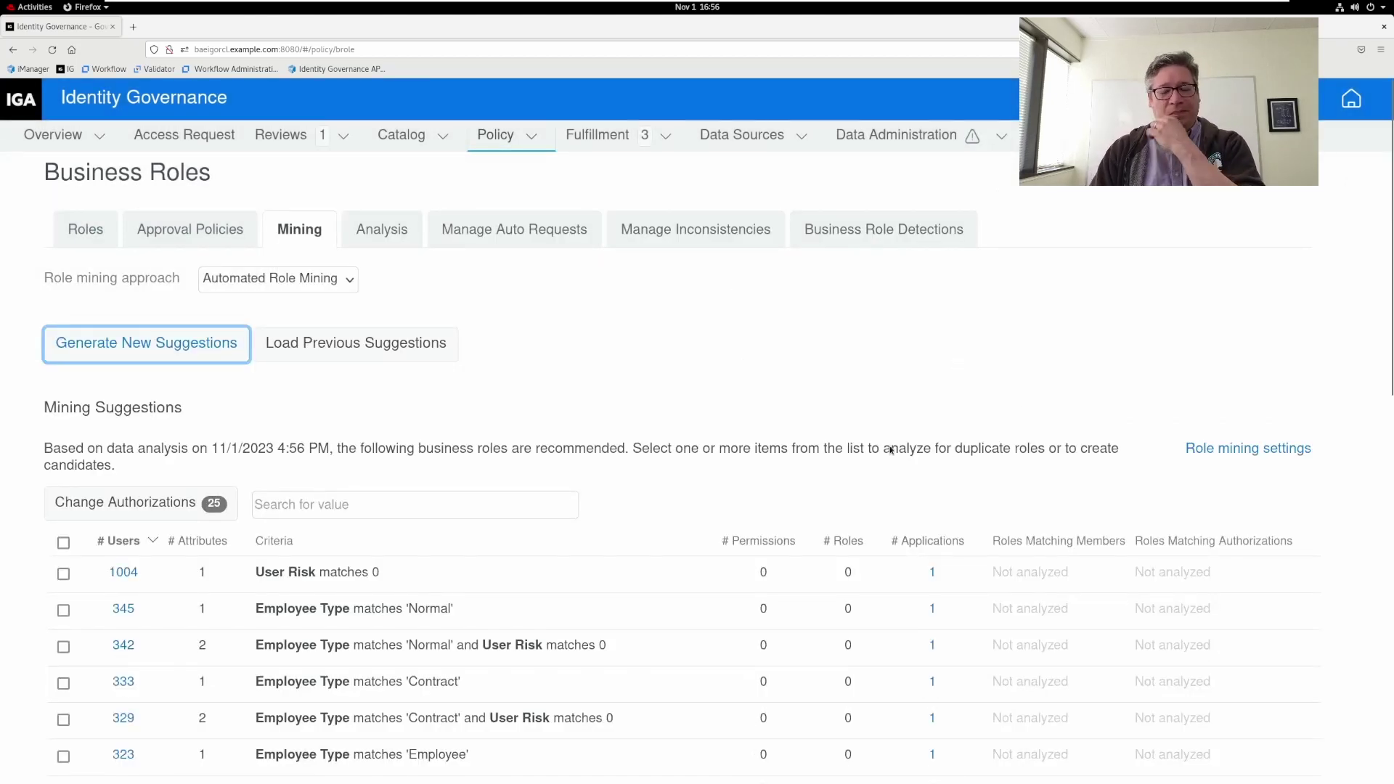
{"action": "scroll", "coordinate": [654, 516], "scroll_direction": "down", "scroll_amount": 3}
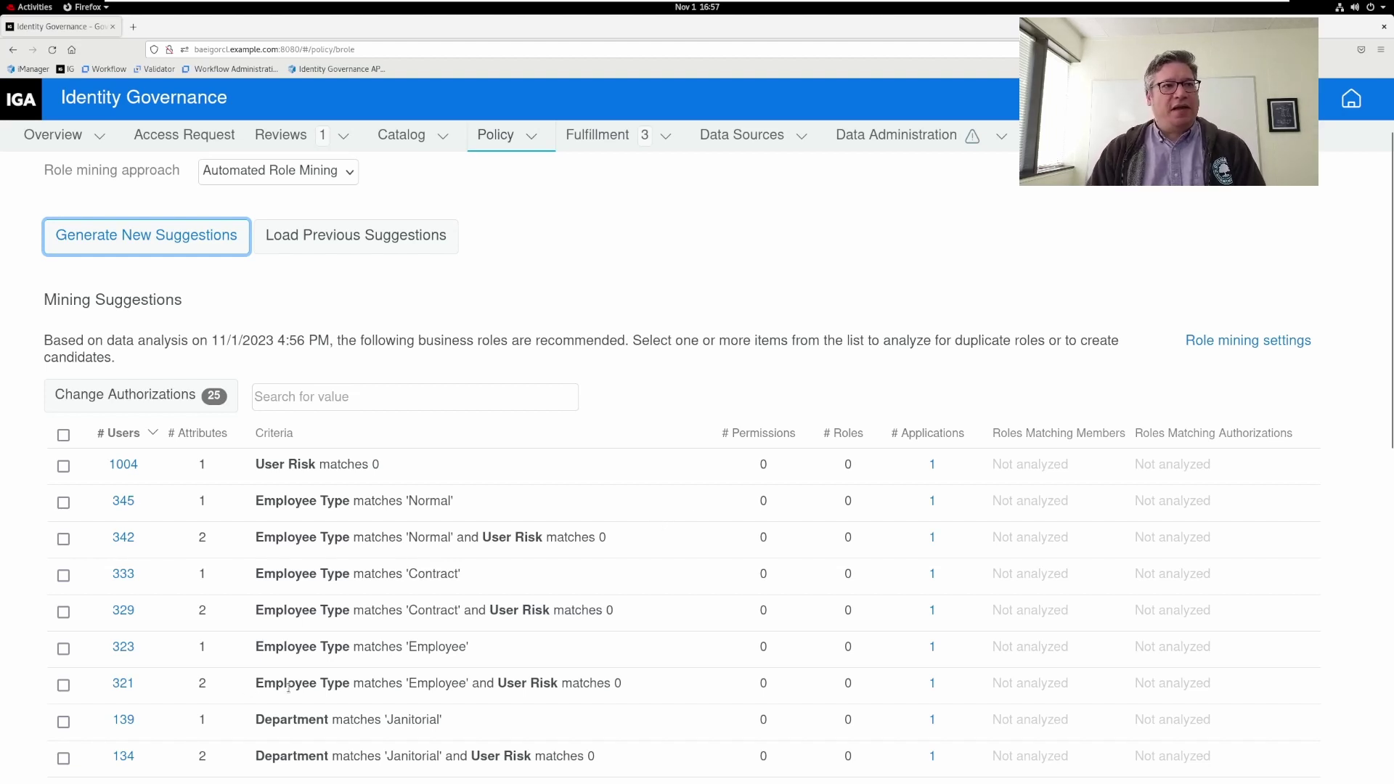
{"action": "left_click_drag", "start_coordinate": [262, 687], "coordinate": [466, 687]}
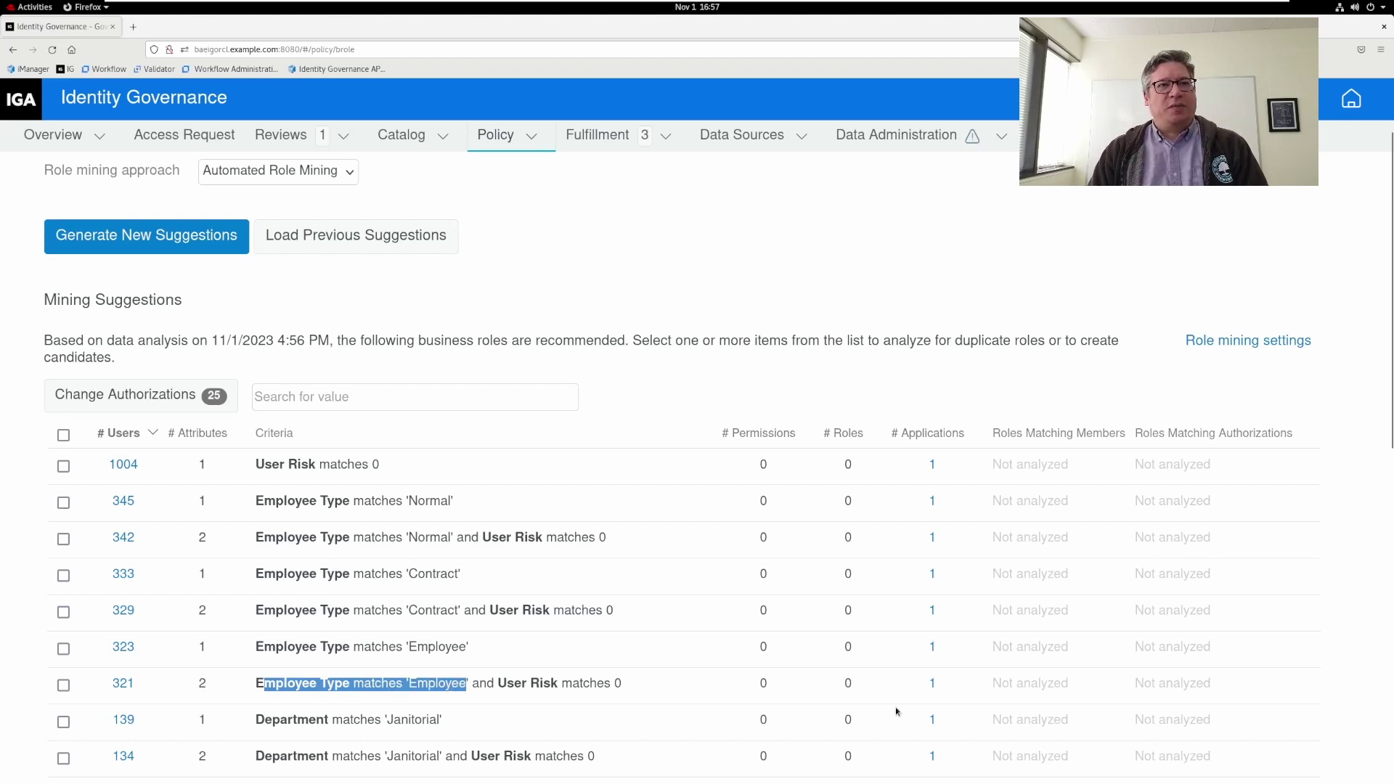
{"action": "scroll", "coordinate": [752, 708], "scroll_direction": "down", "scroll_amount": 3}
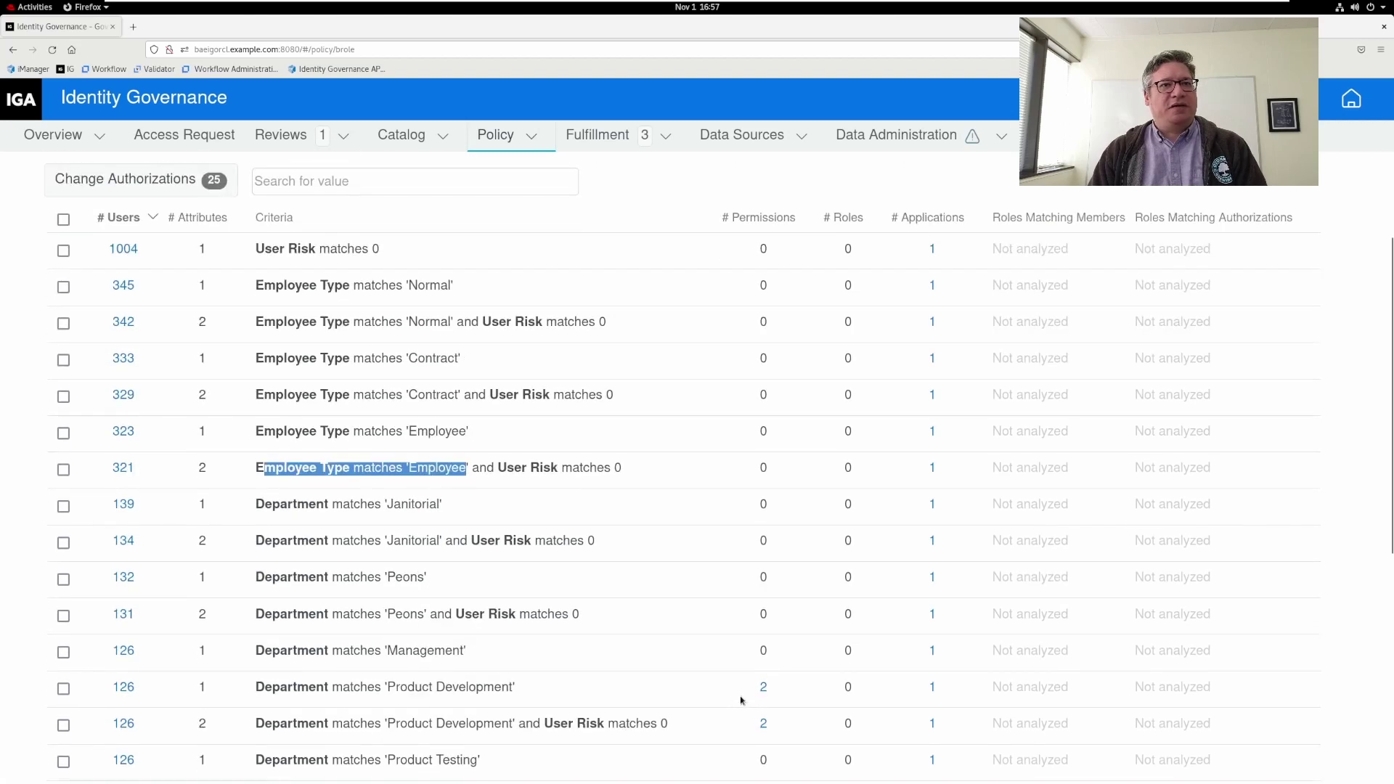
{"action": "left_click_drag", "start_coordinate": [511, 687], "coordinate": [400, 688]}
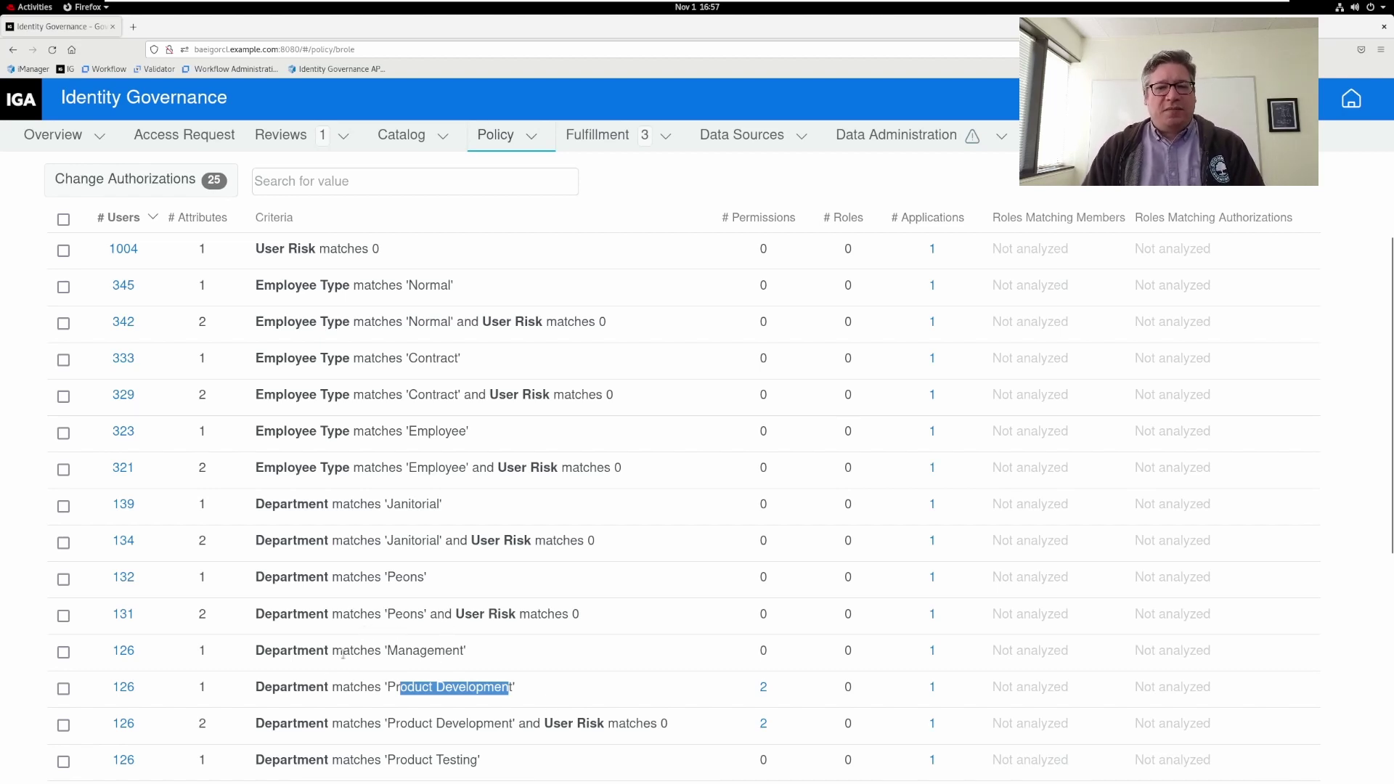
From the Product Development suggestion, create a single business role candidate named 'Product Development'
{"action": "left_click", "coordinate": [64, 687]}
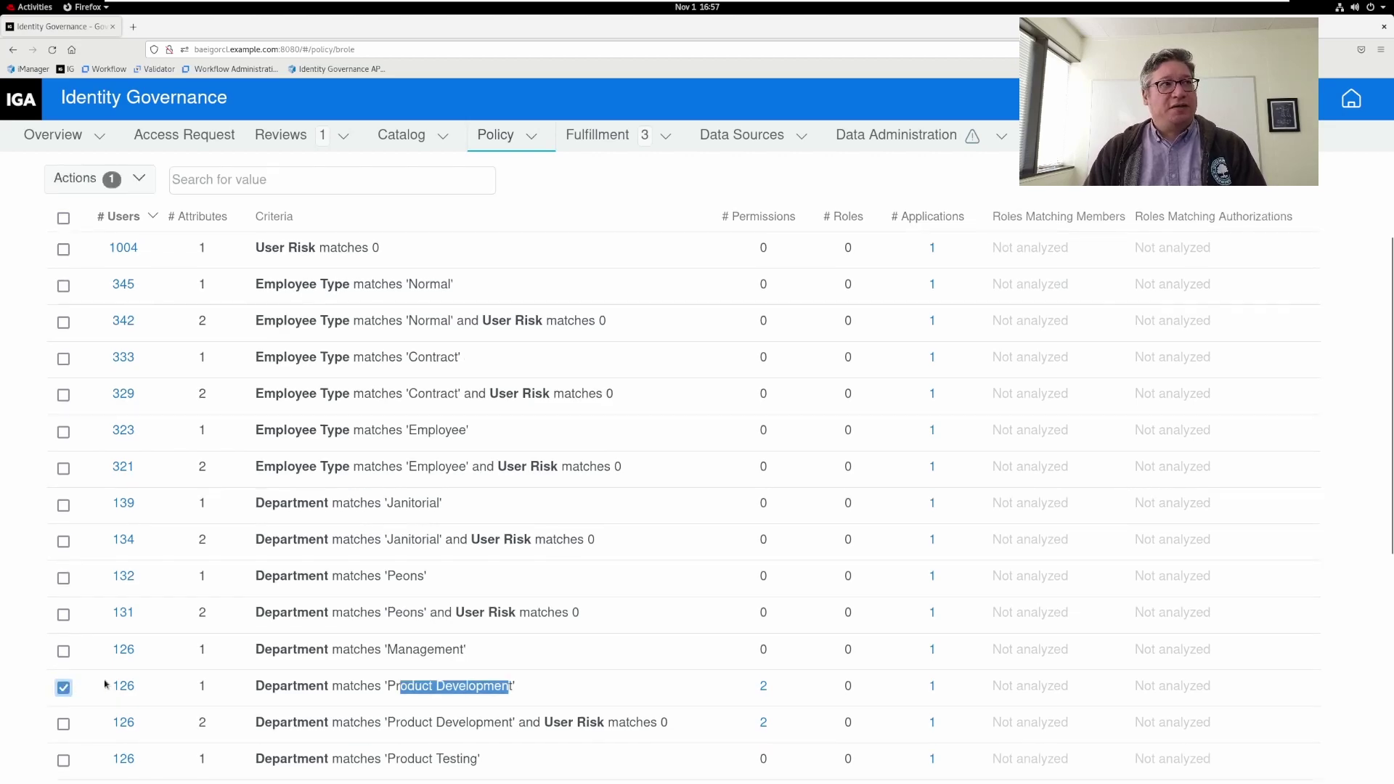
{"action": "left_click", "coordinate": [139, 181]}
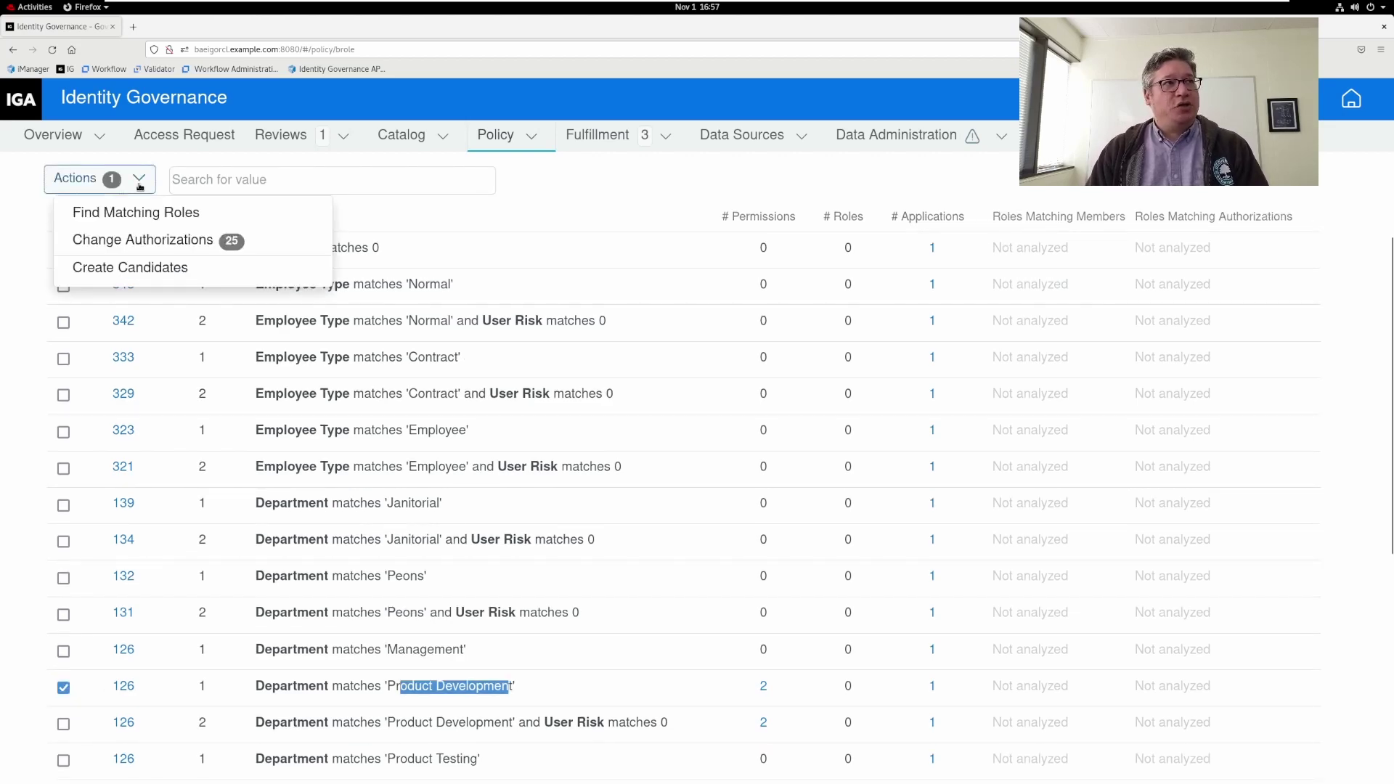
{"action": "left_click", "coordinate": [149, 267]}
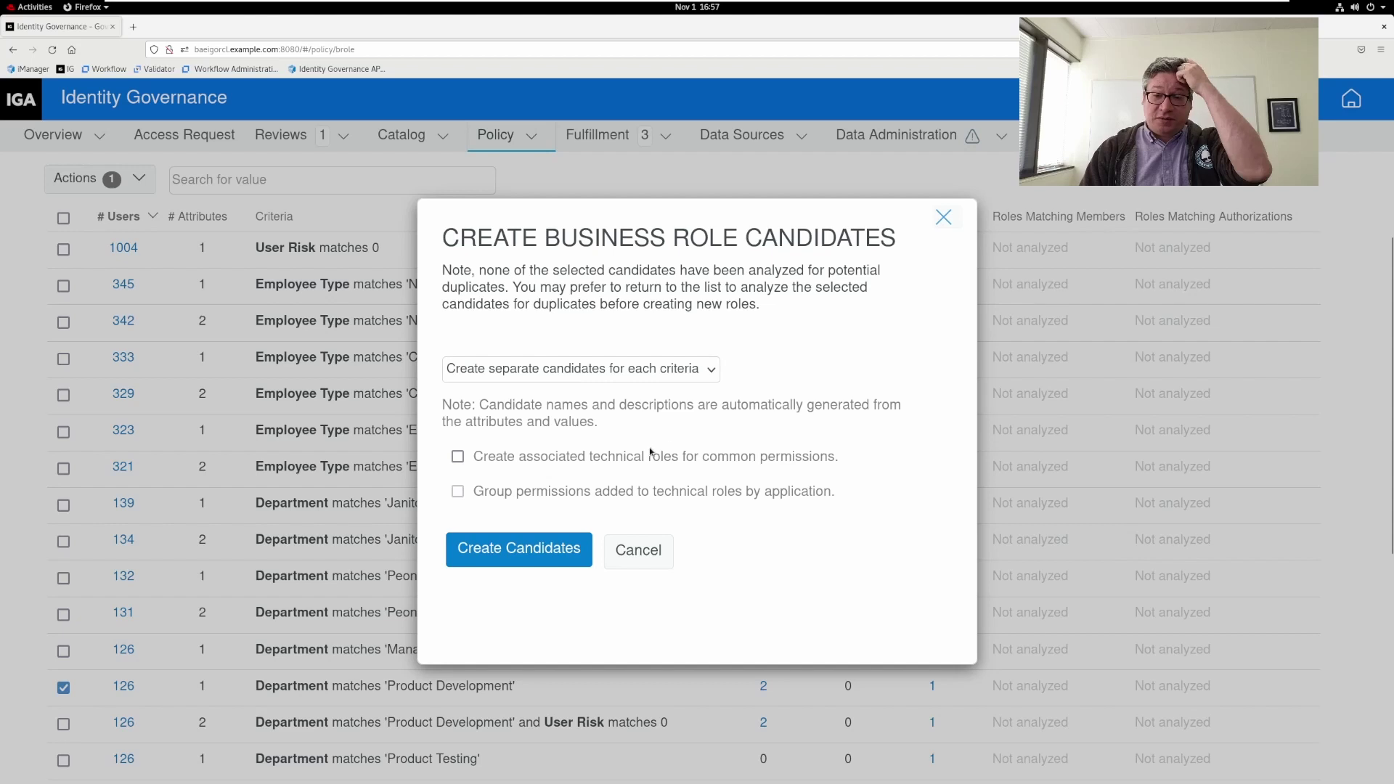
{"action": "left_click", "coordinate": [672, 370]}
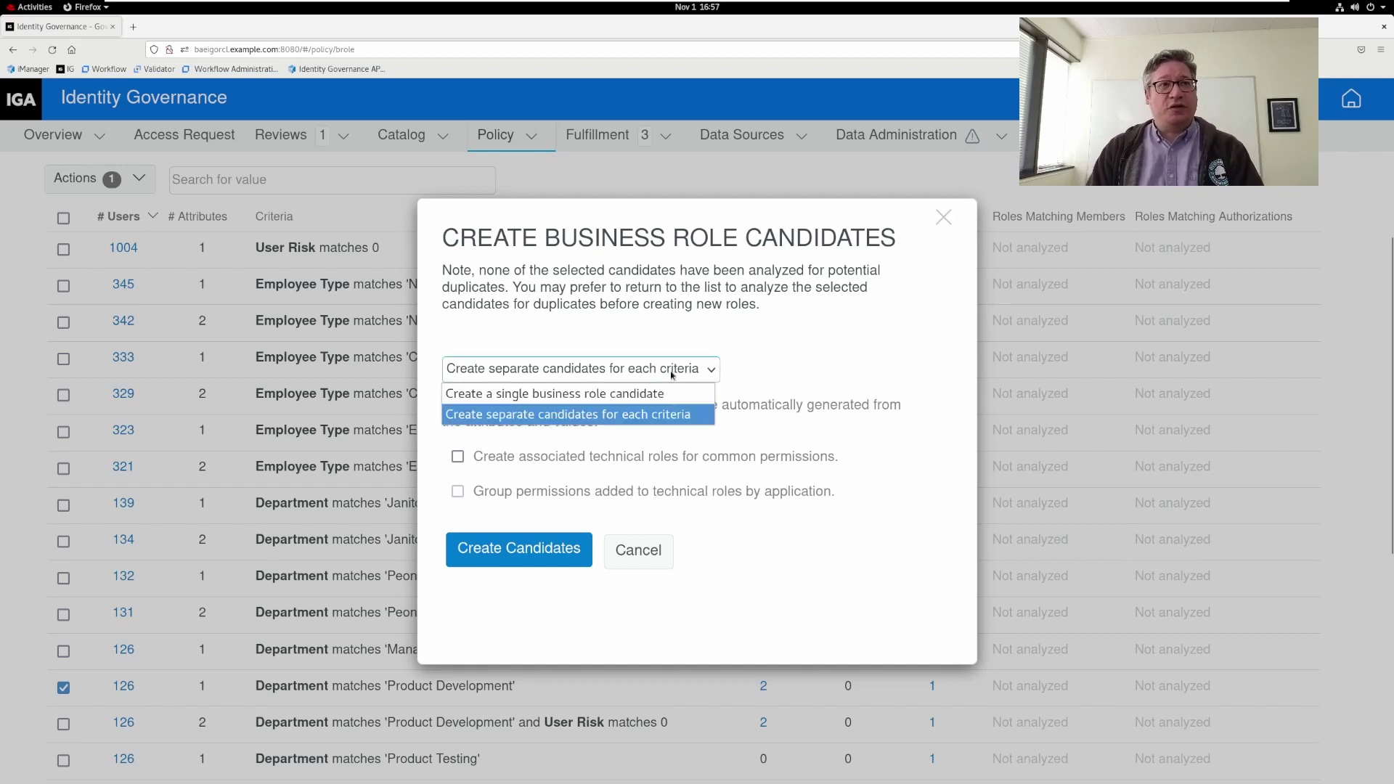
{"action": "left_click", "coordinate": [517, 396]}
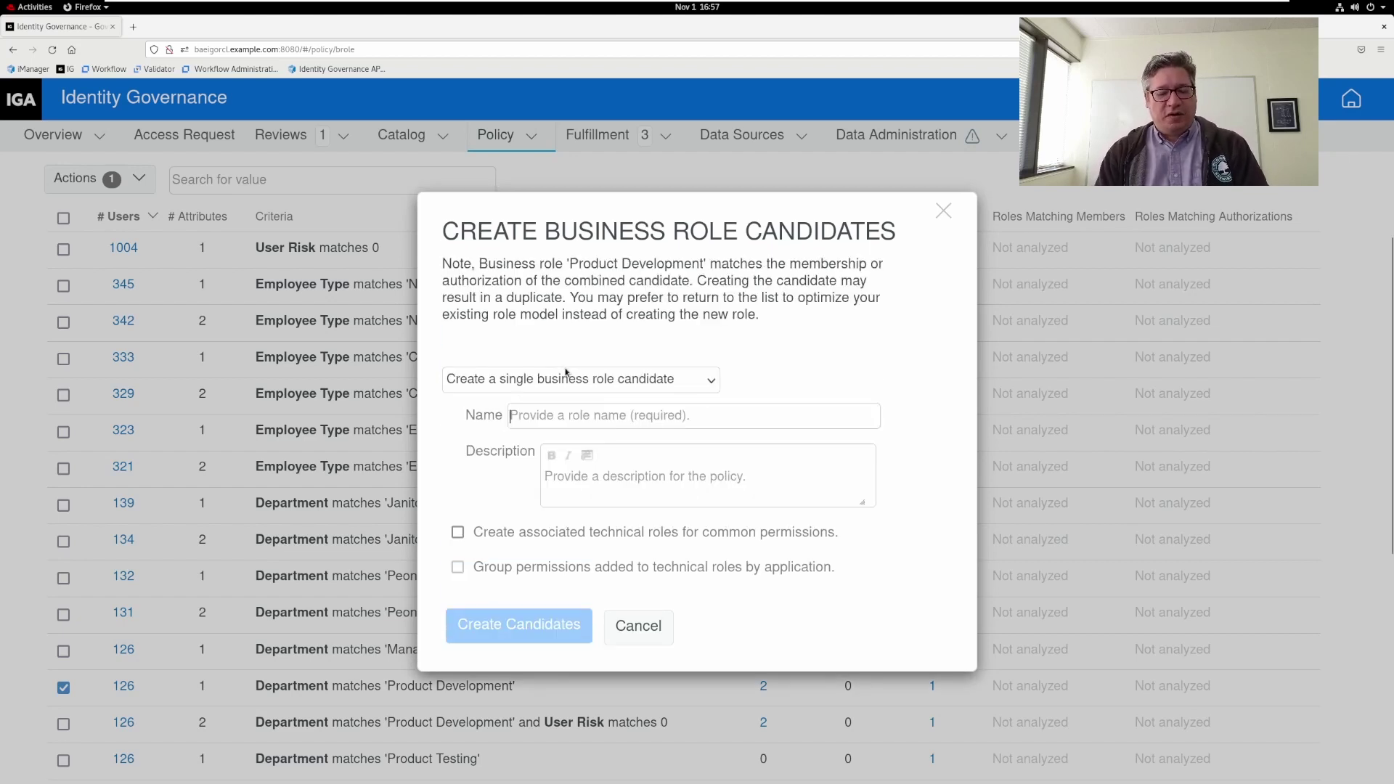
{"action": "type", "text": "Product"}
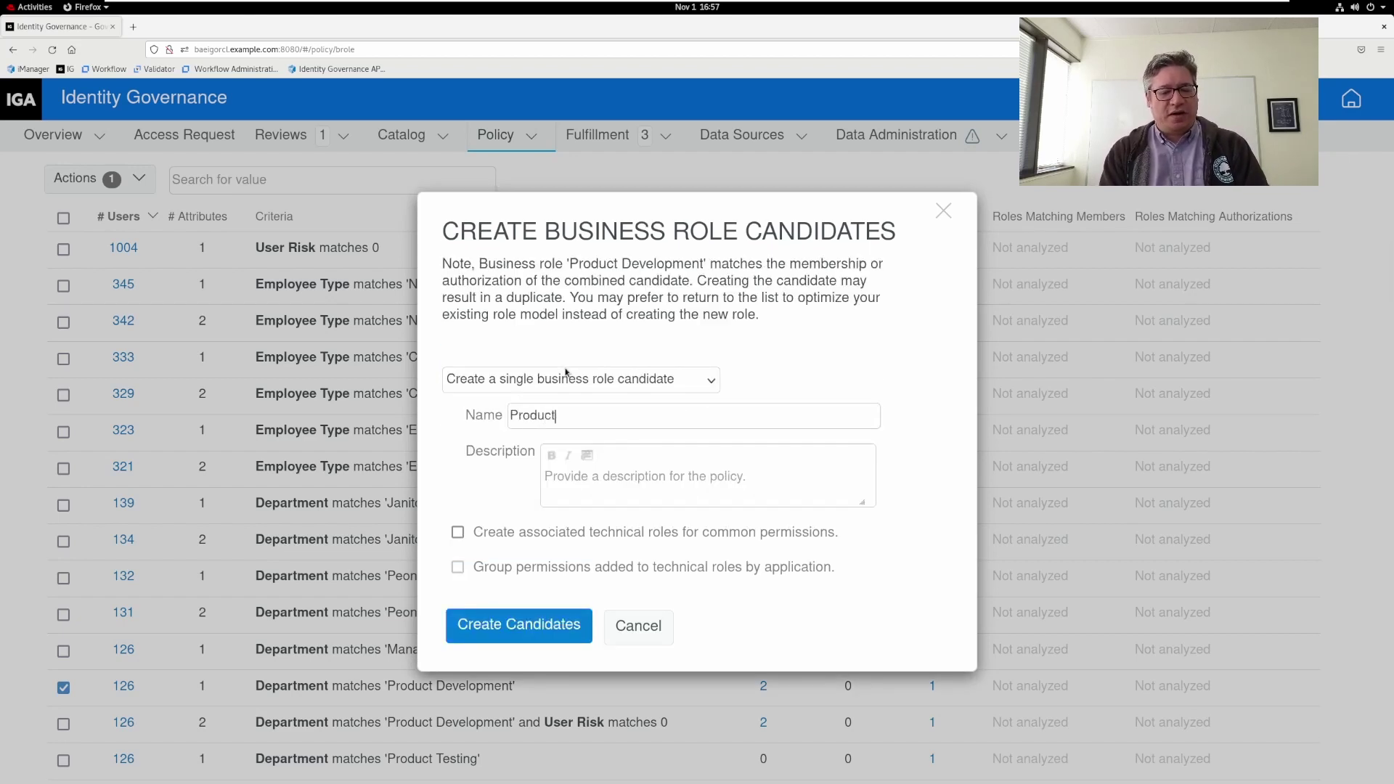
{"action": "type", "text": " Development"}
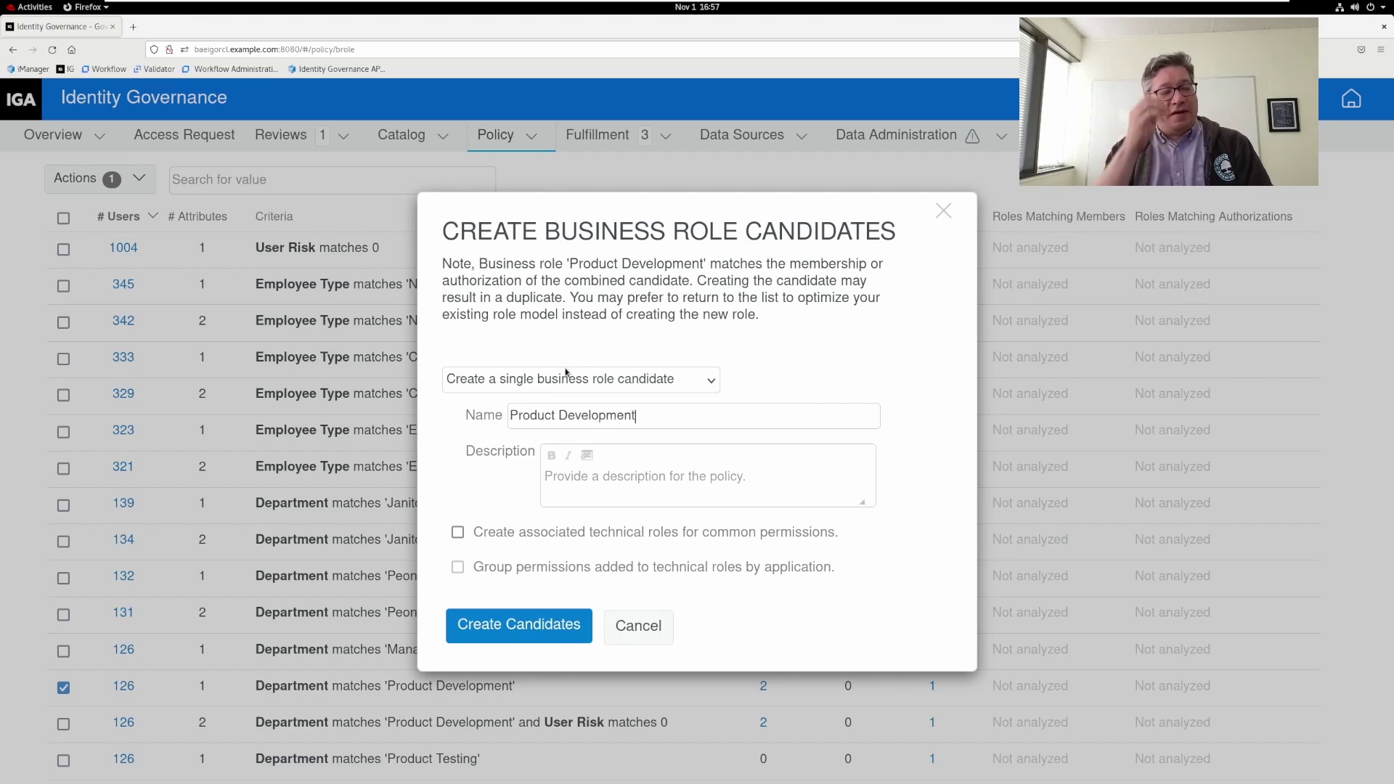